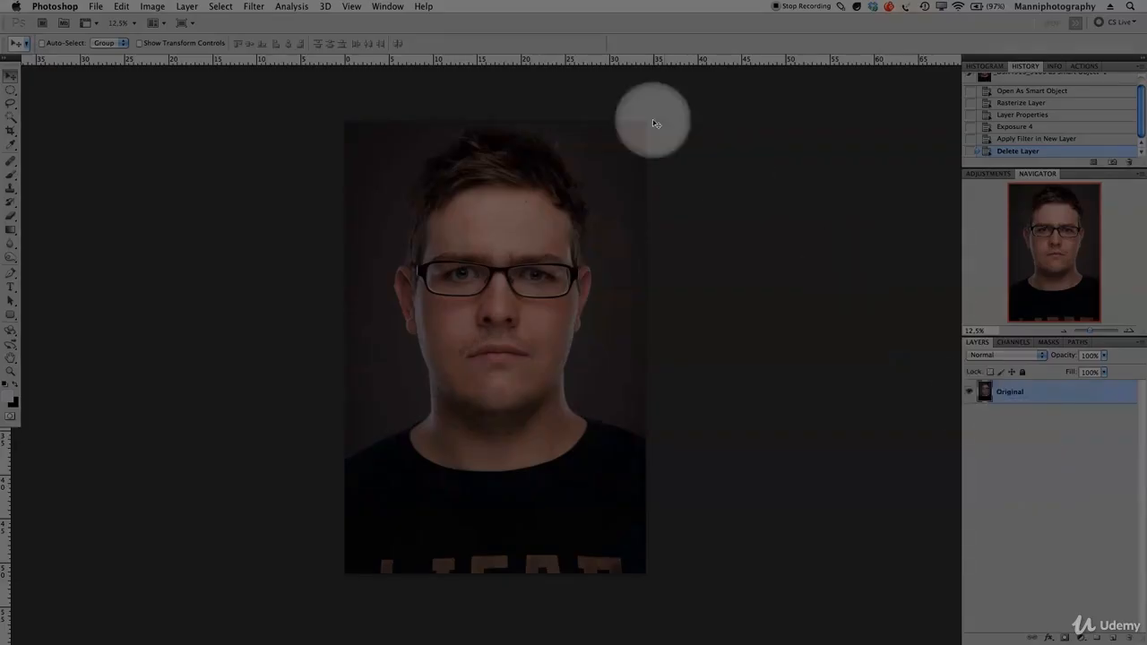
- Open the portrait's Original layer in the Alien Skin Exposure 4 filter
left_click(253, 4)
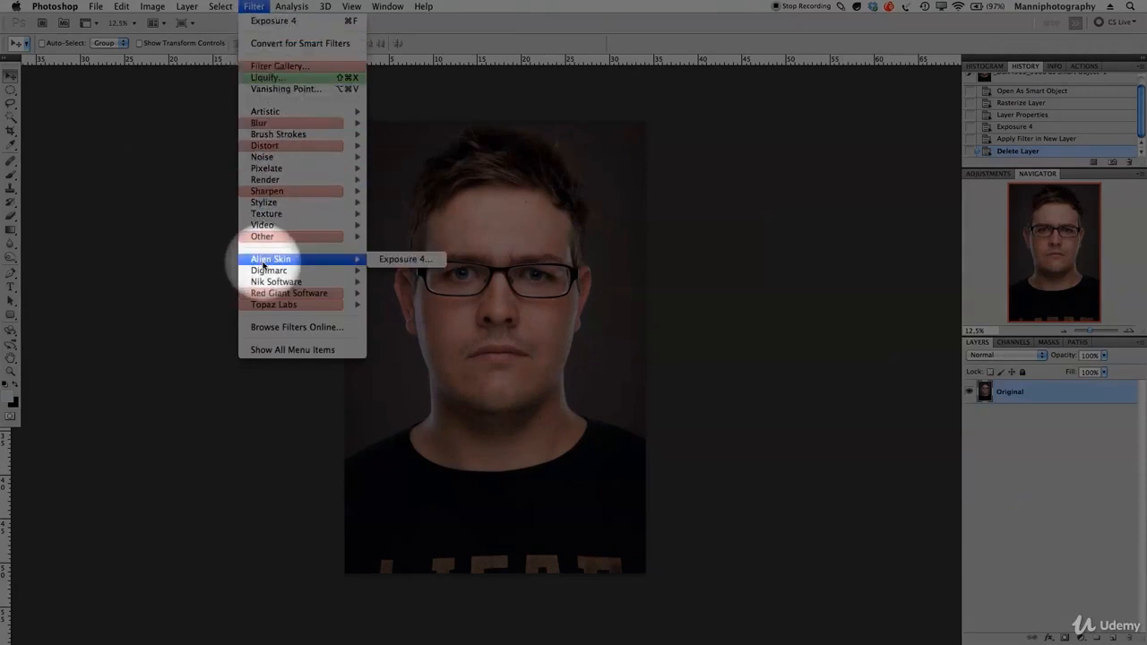
mouse_move(357, 262)
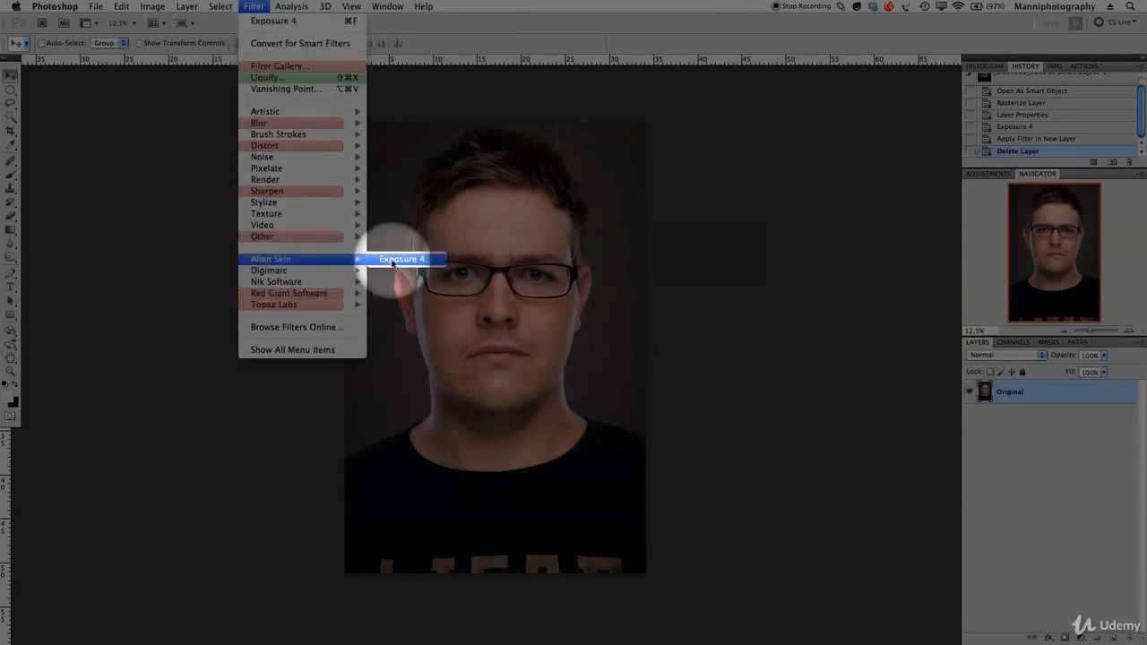
left_click(392, 261)
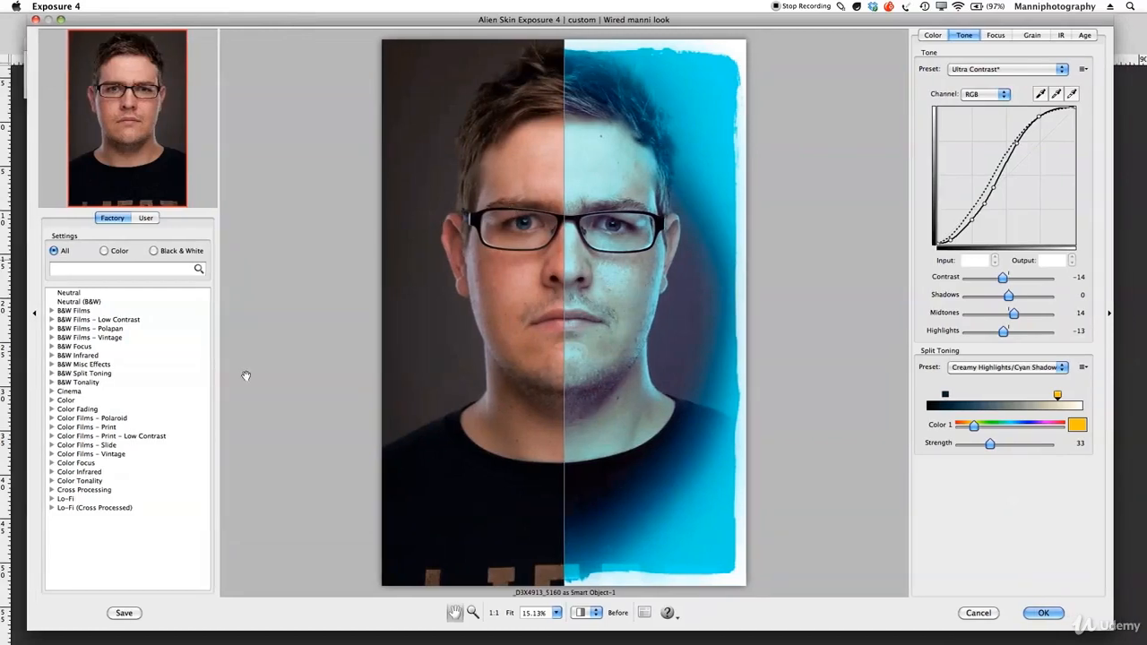
- Show the preview as a single unsplit image, reset the look with the Neutral preset, and display the color settings
left_click(595, 613)
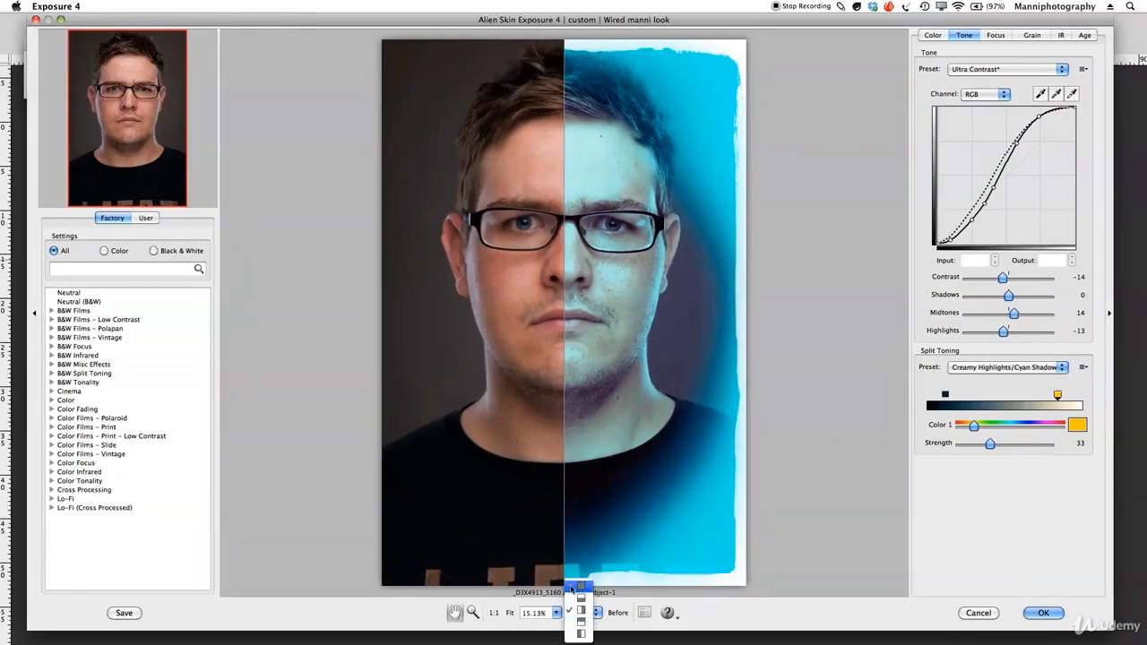
left_click(588, 578)
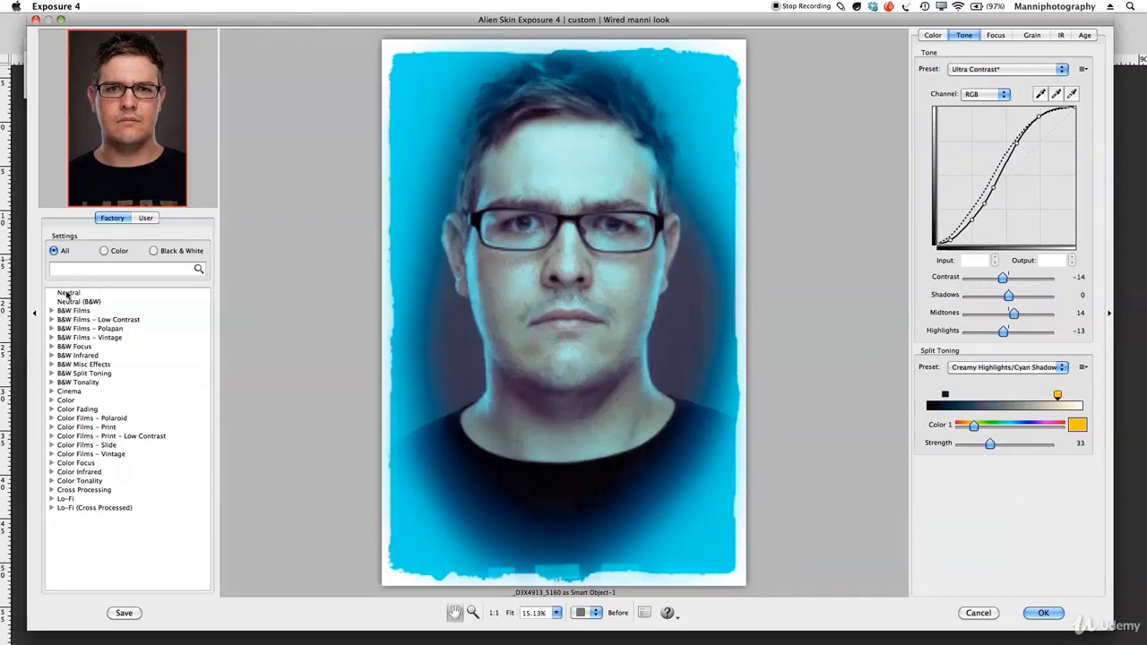
left_click(67, 293)
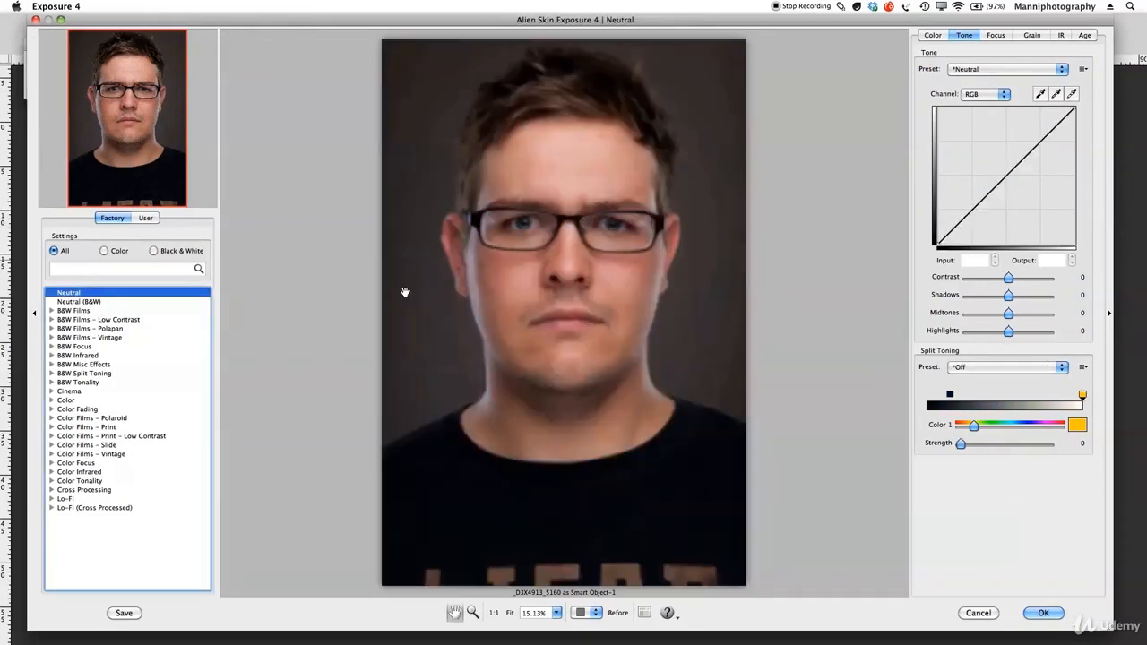
left_click(933, 36)
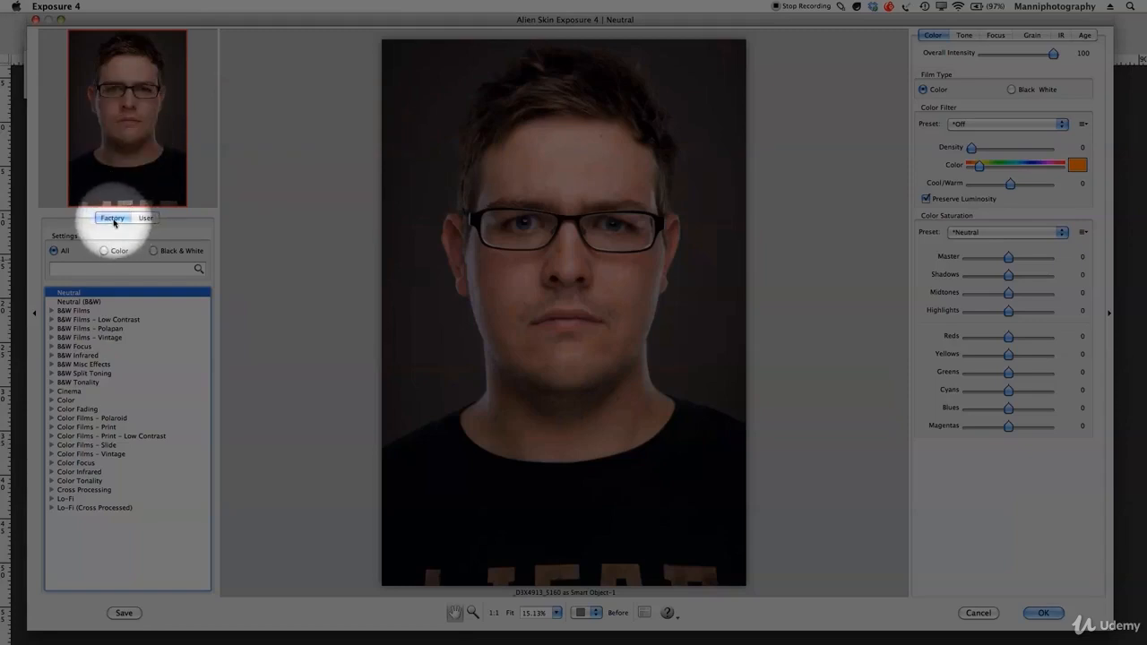
- Look through the user presets and the color-only factory presets, then list all factory presets again
left_click(141, 219)
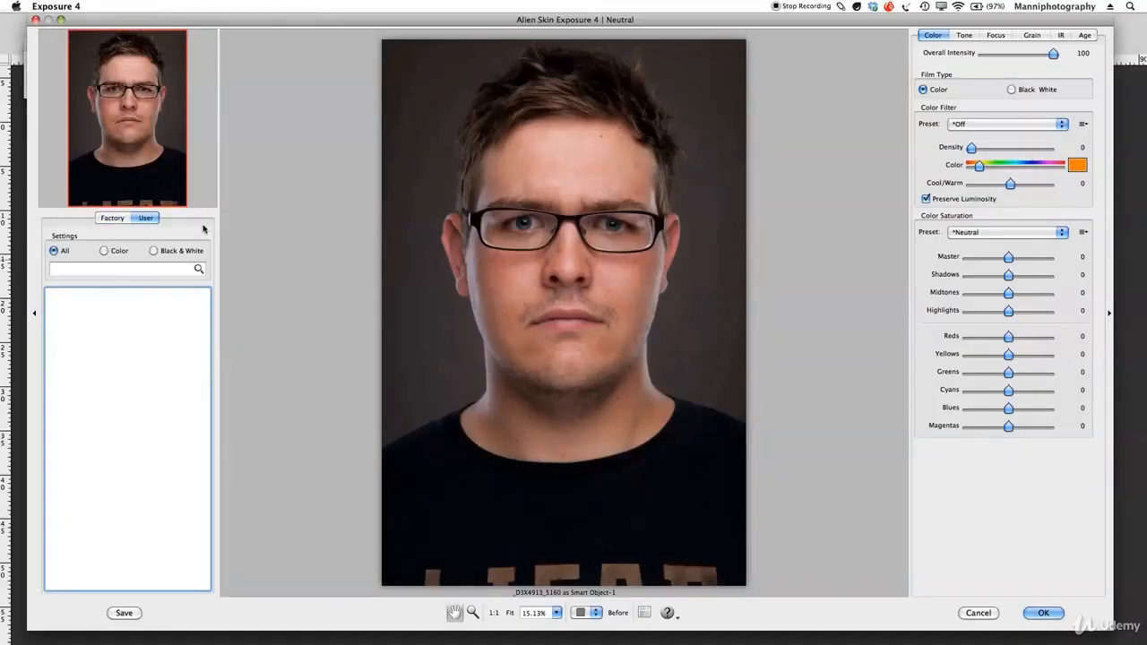
left_click(127, 219)
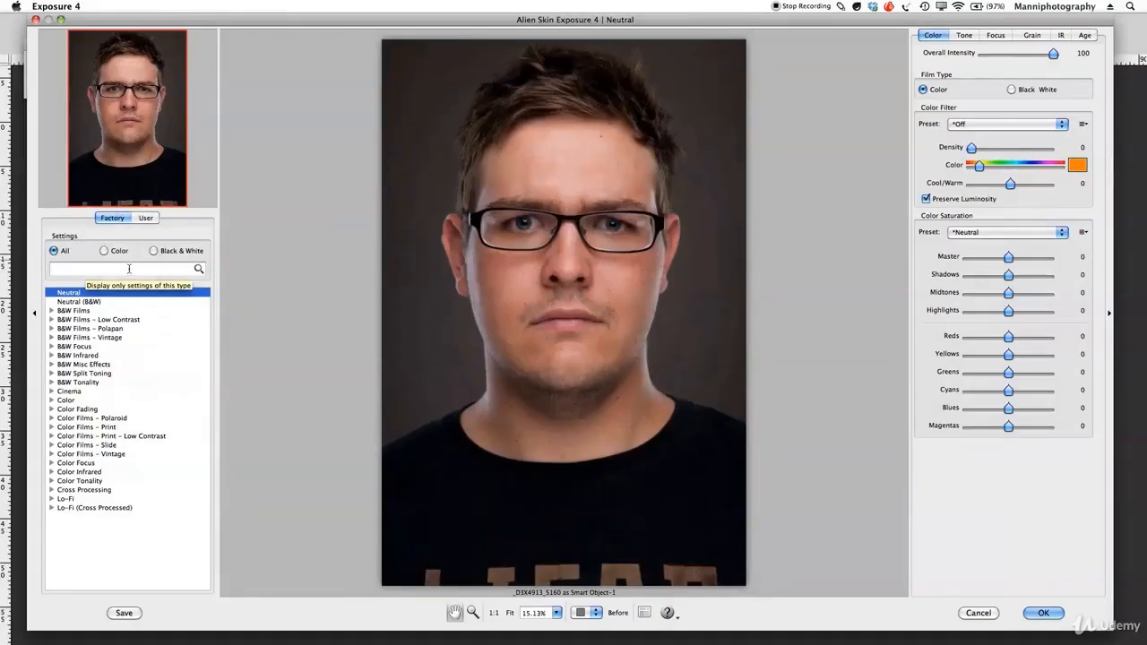
left_click(104, 252)
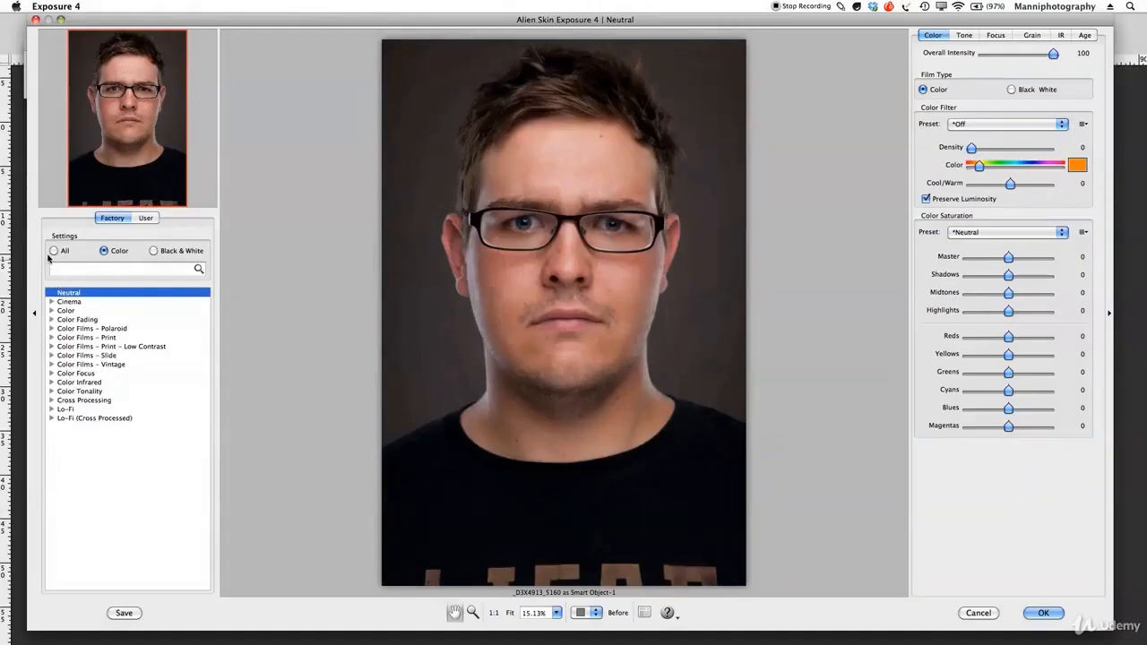
left_click(53, 252)
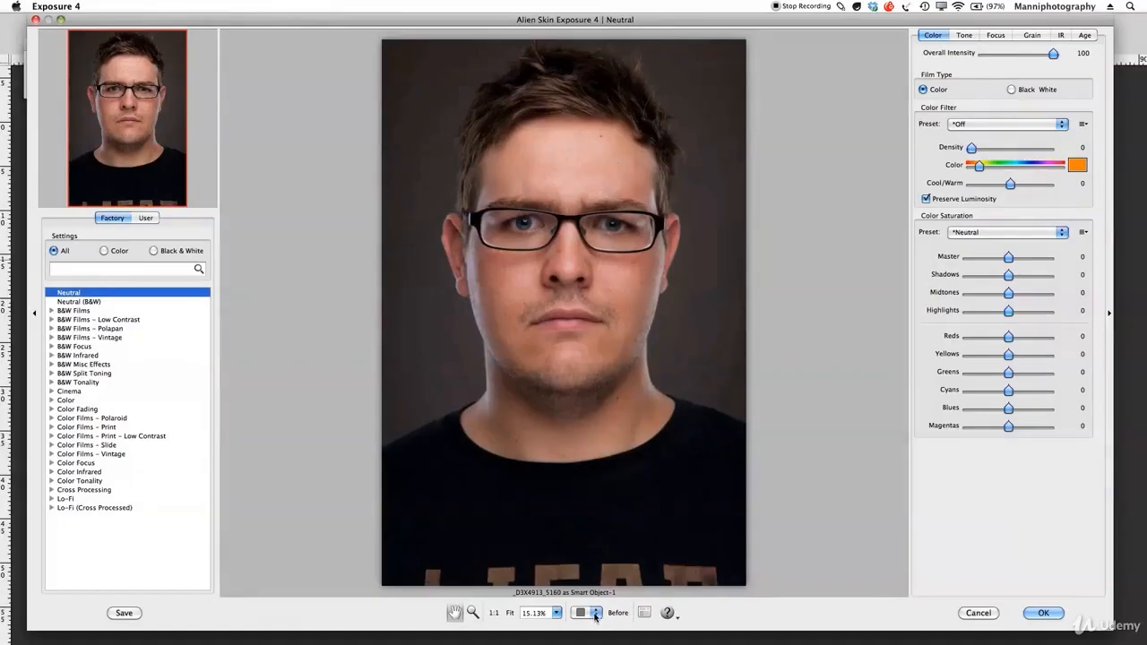
- Split the preview vertically into before and after, and apply the Cinema preset Technicolor Process 2 - Faded & Scratched
left_click(594, 613)
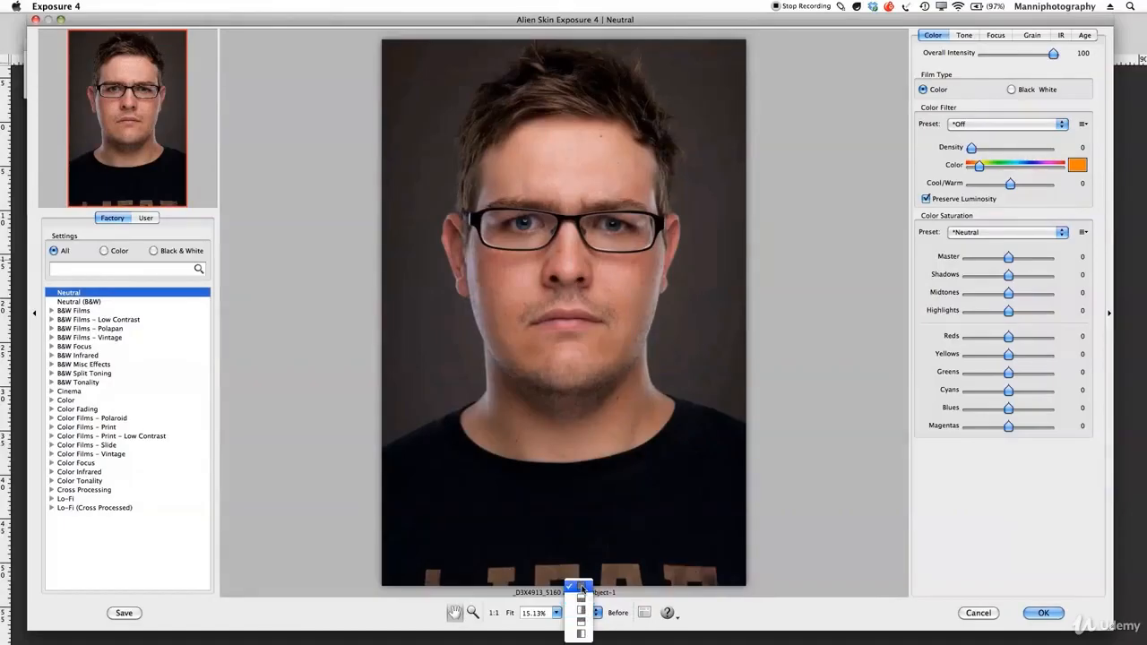
left_click(582, 615)
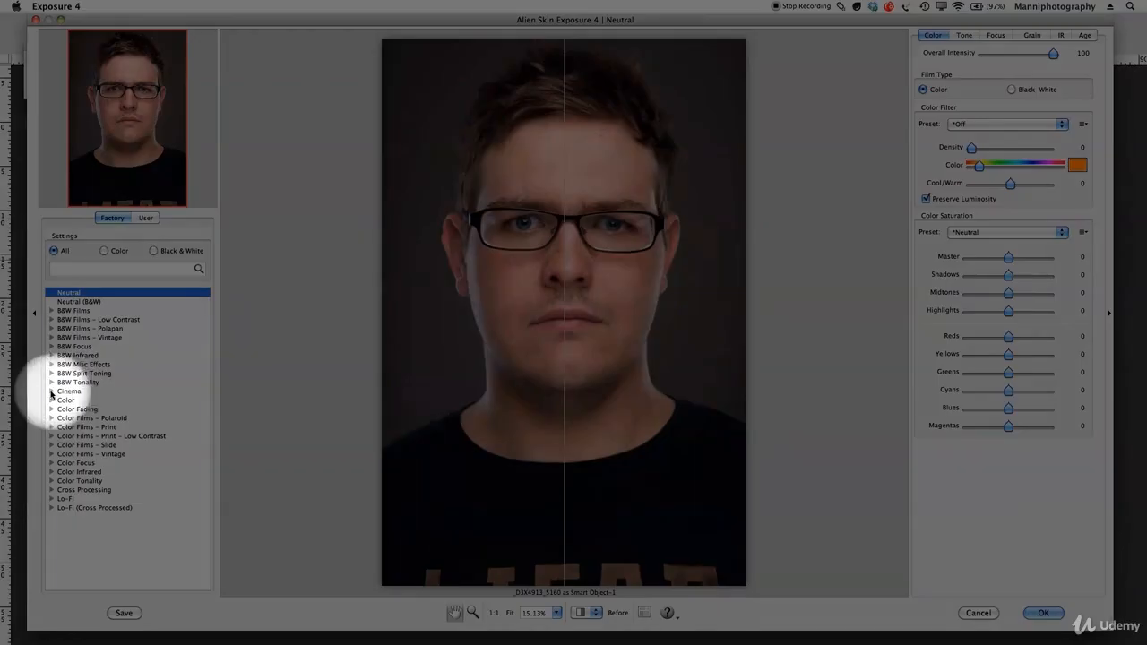
left_click(51, 392)
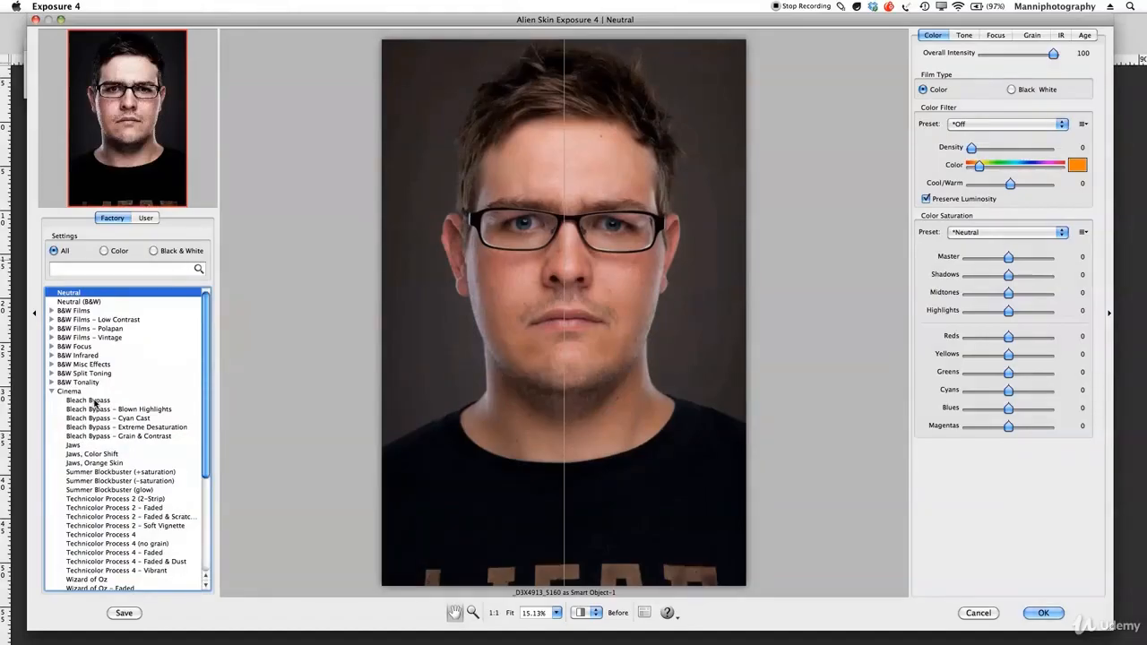
left_click(95, 402)
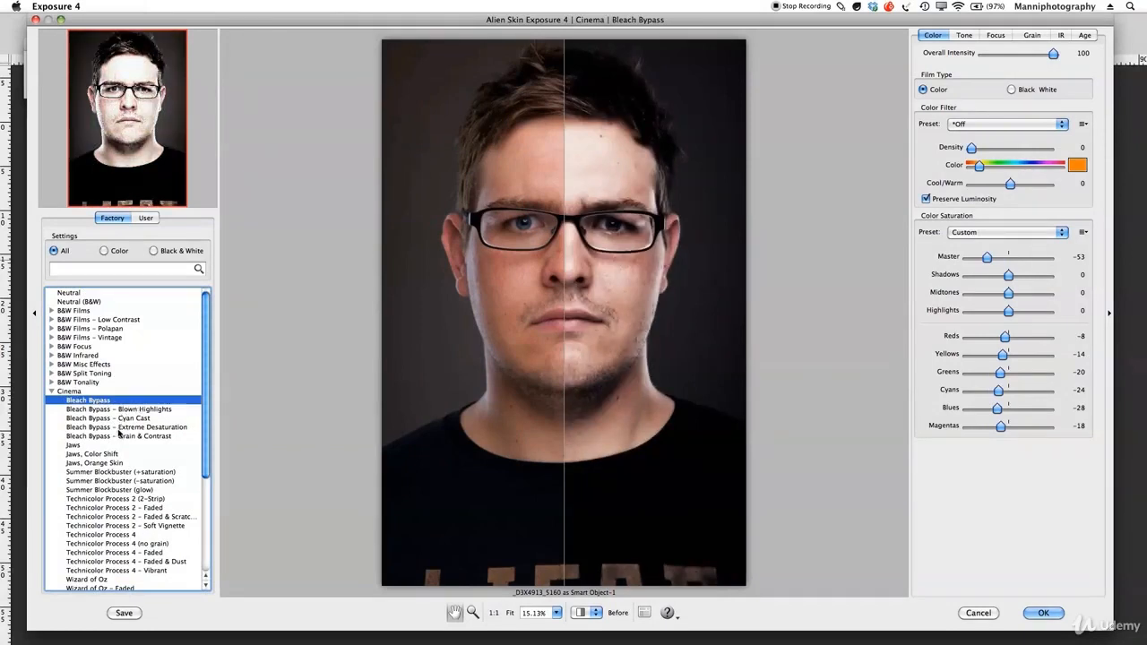
left_click(129, 517)
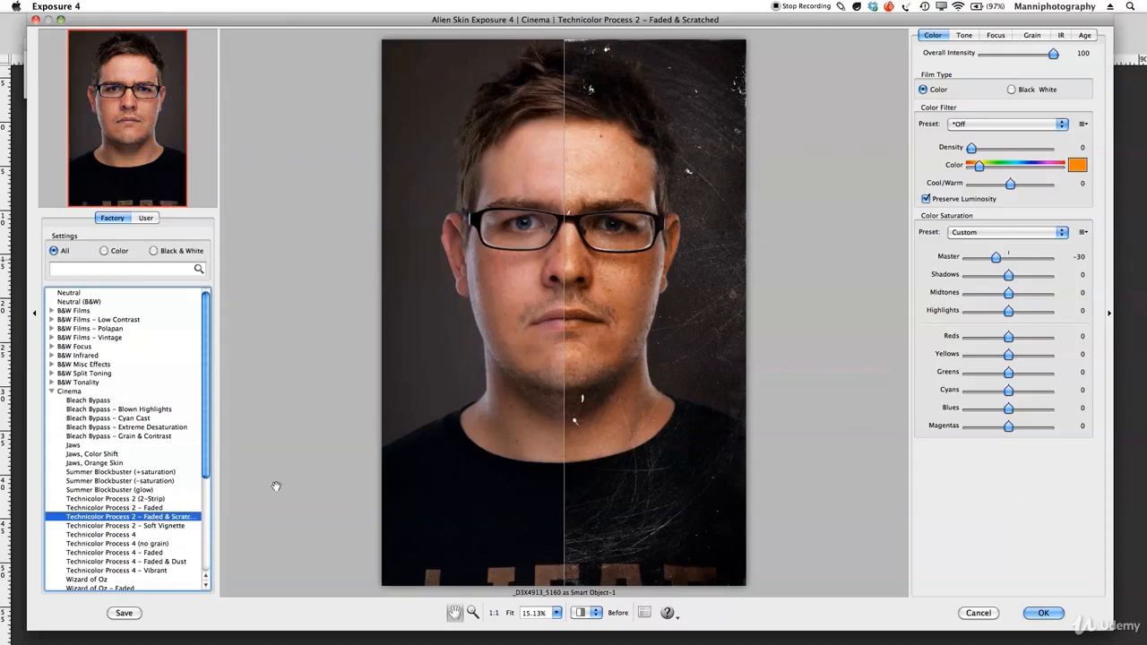
left_click(74, 393)
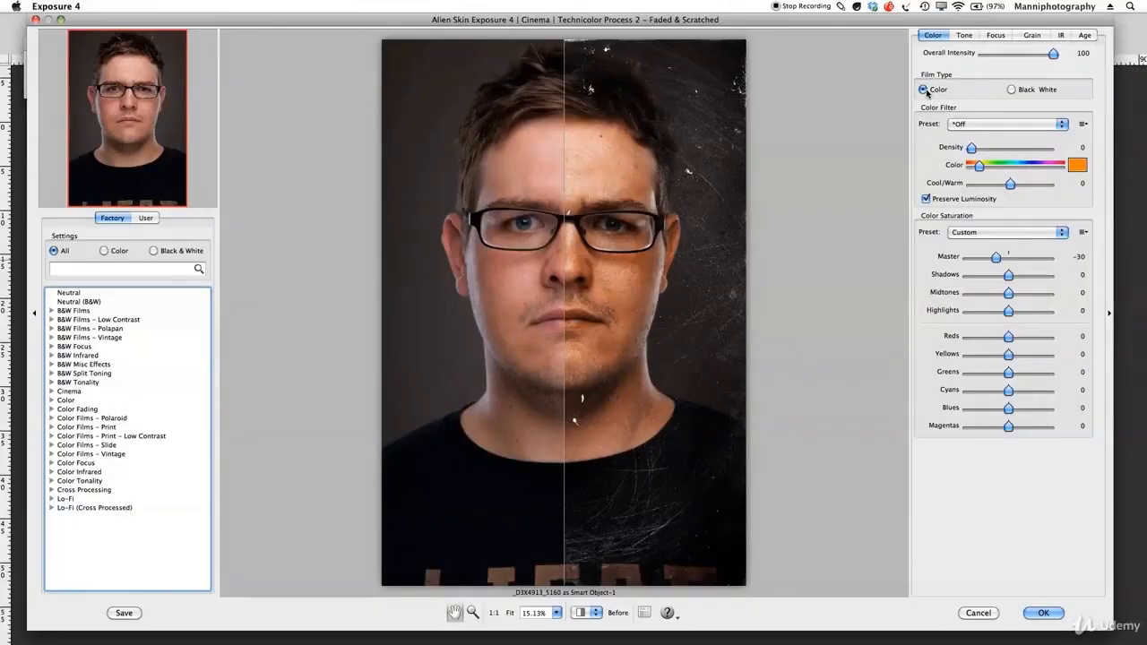
- Compare the Black White film type with Color, keep Color, and apply the Blue color filter with Cool/Warm at 33
left_click(1012, 90)
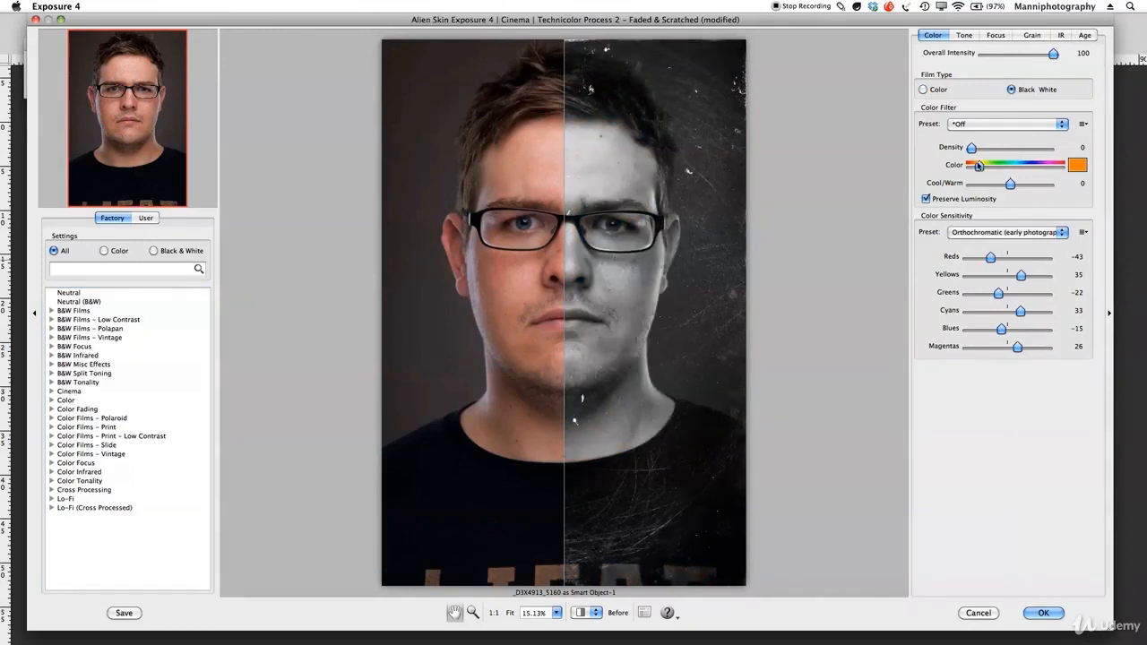
left_click(924, 90)
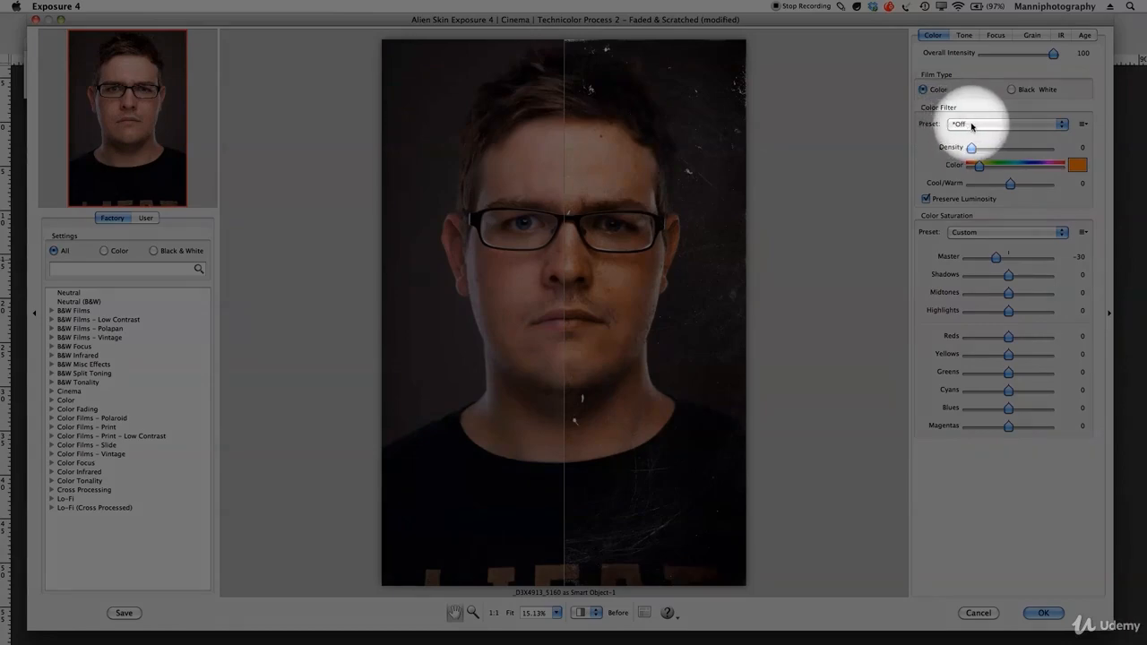
left_click(972, 125)
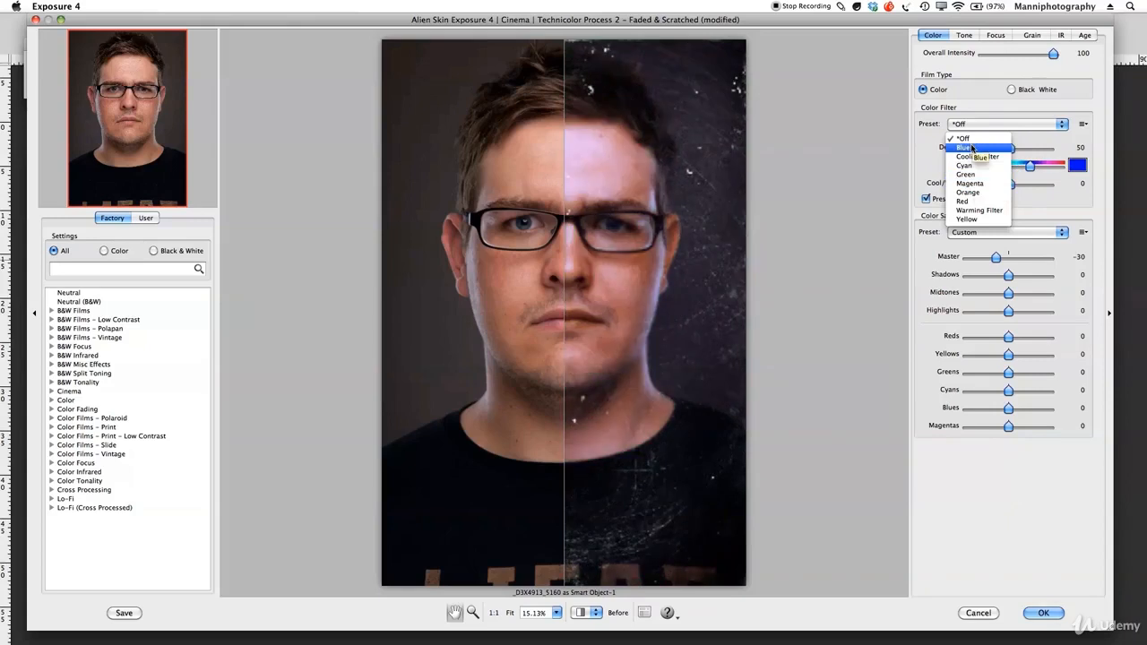
left_click(972, 148)
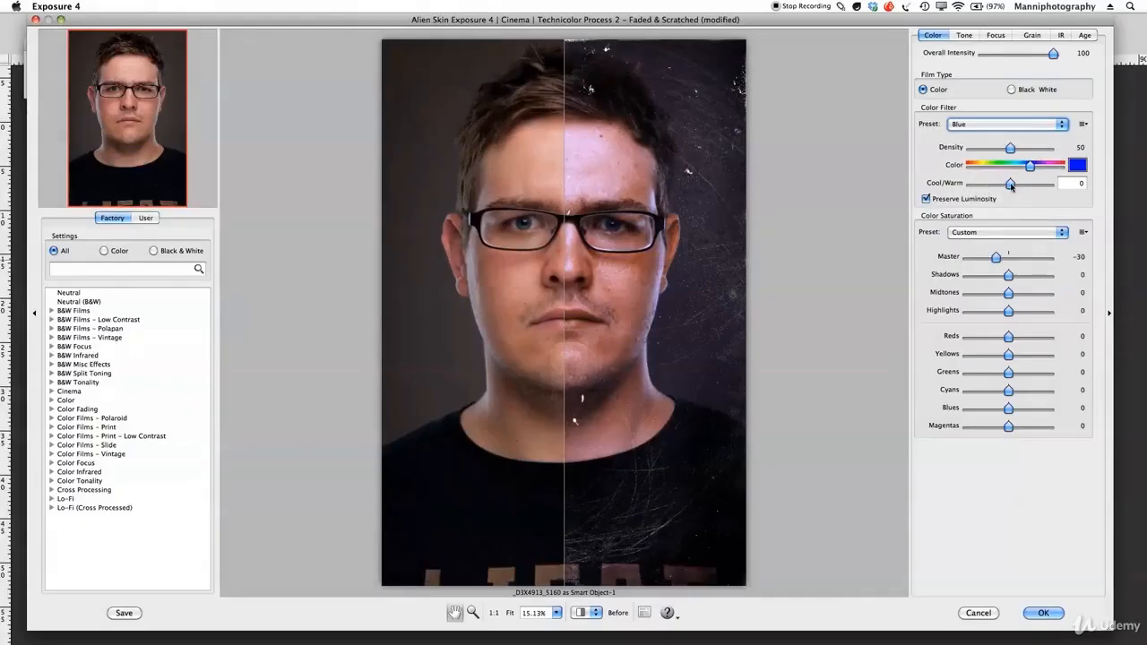
left_click_drag(1011, 185, 1022, 185)
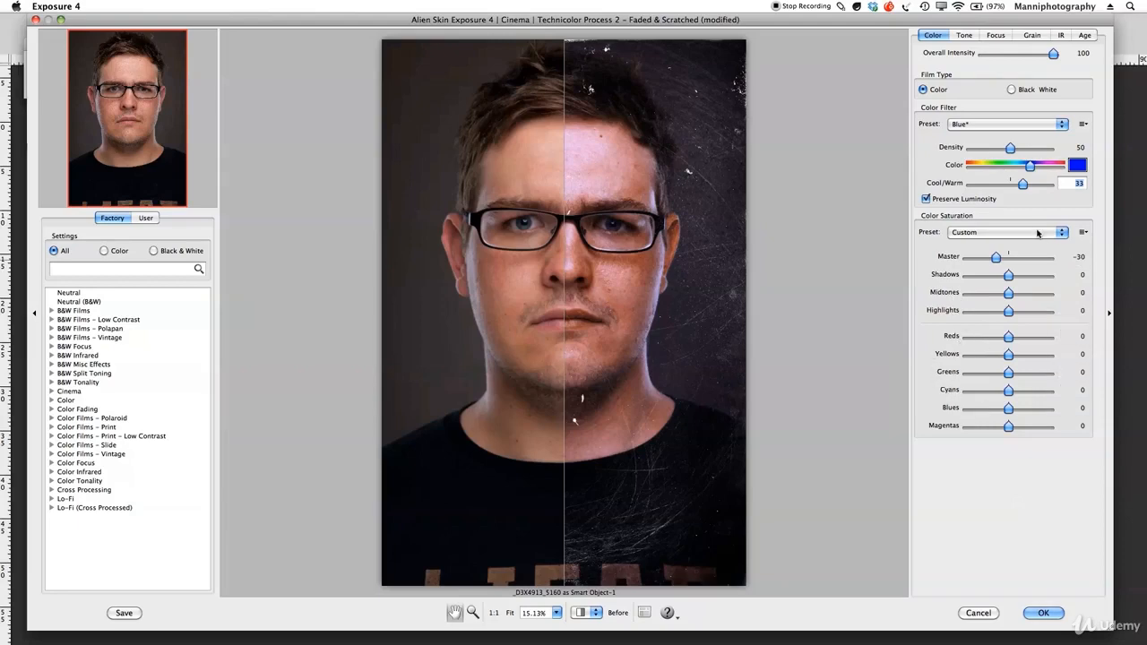
- Apply the color saturation preset "Fade all, preserve highlights" and set Master to -12, Midtones to -25 and Highlights to 12
left_click(978, 234)
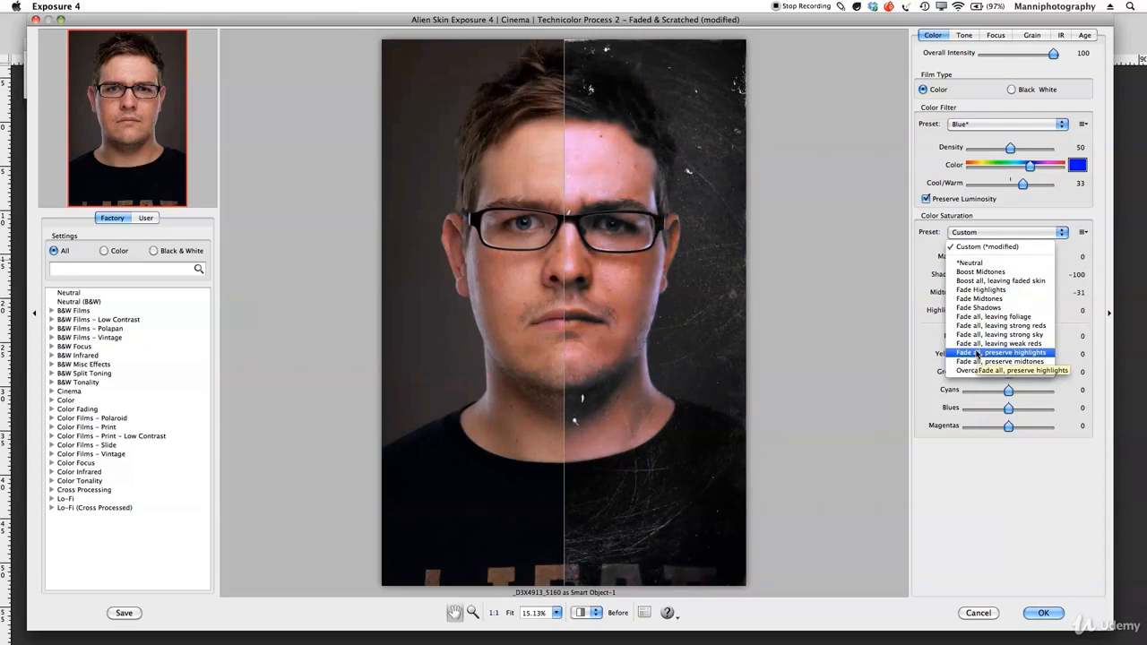
left_click(977, 353)
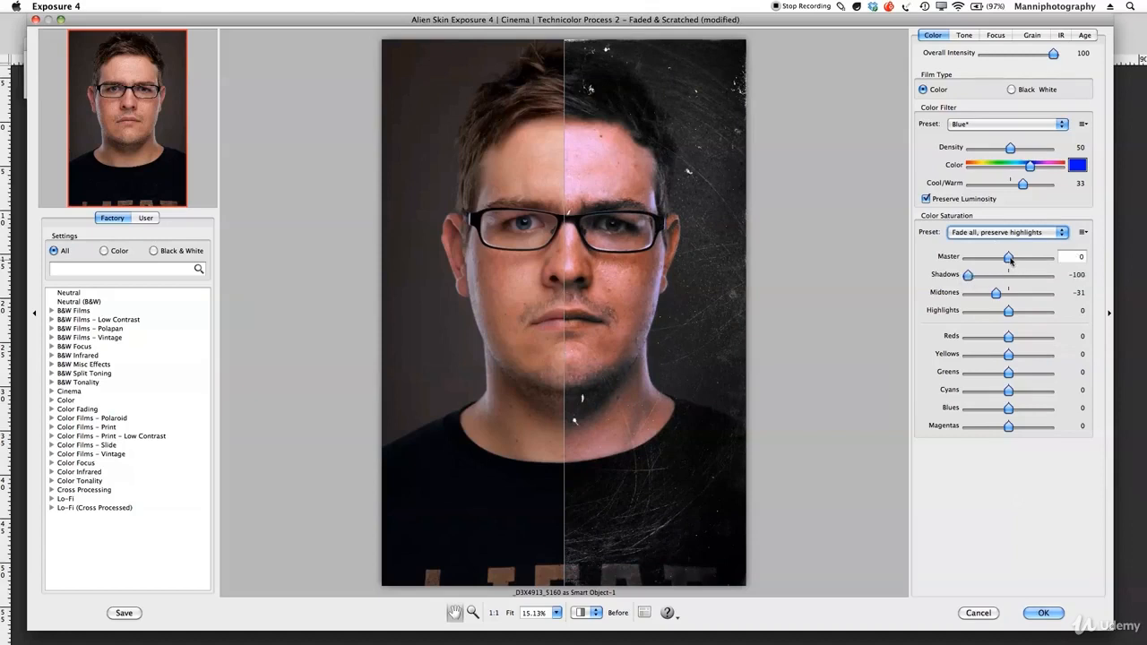
left_click_drag(1008, 257, 1013, 313)
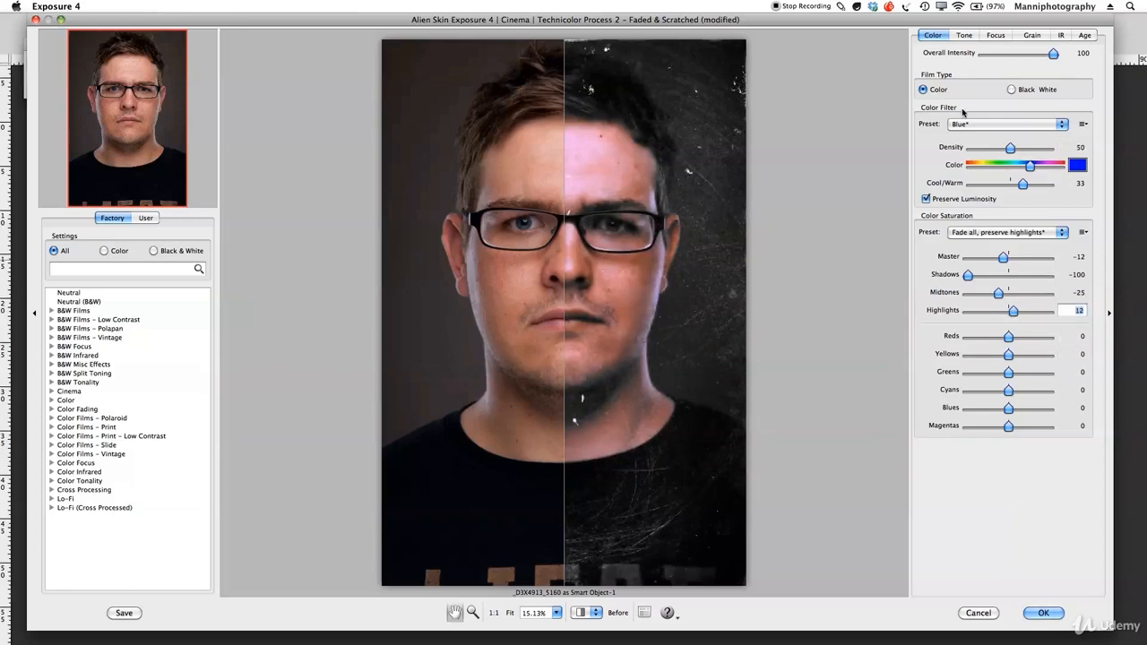
- Apply the Harsh Landscape tone preset with Contrast at -20, and the Creamy Highlights/Cyan Shadows split toning preset
left_click(964, 35)
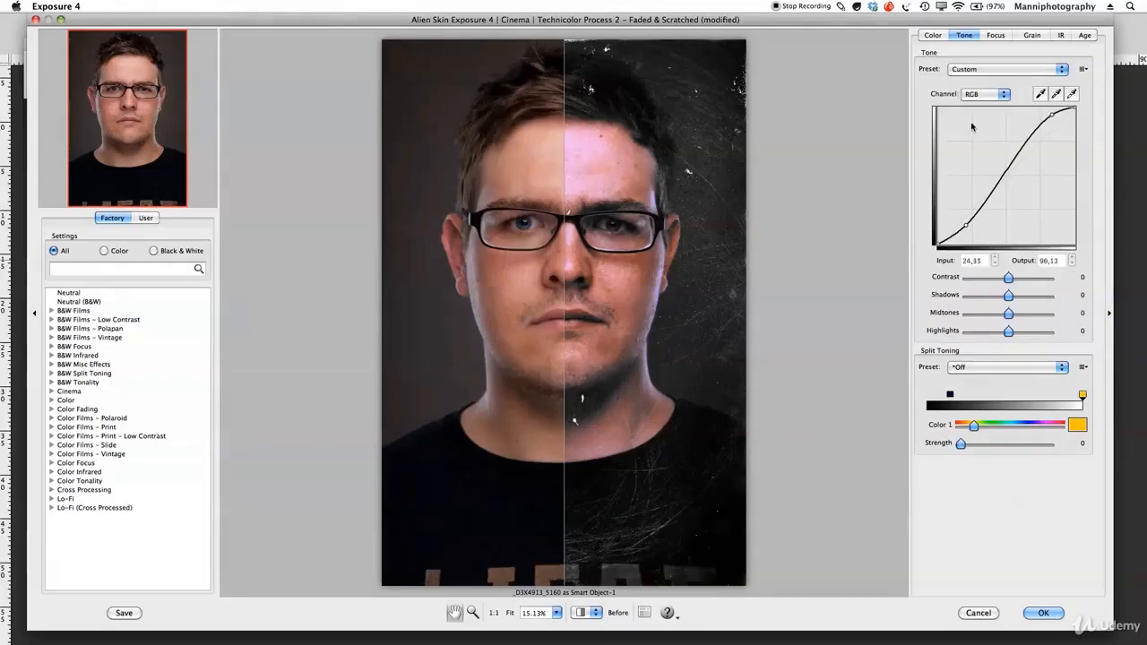
left_click(970, 70)
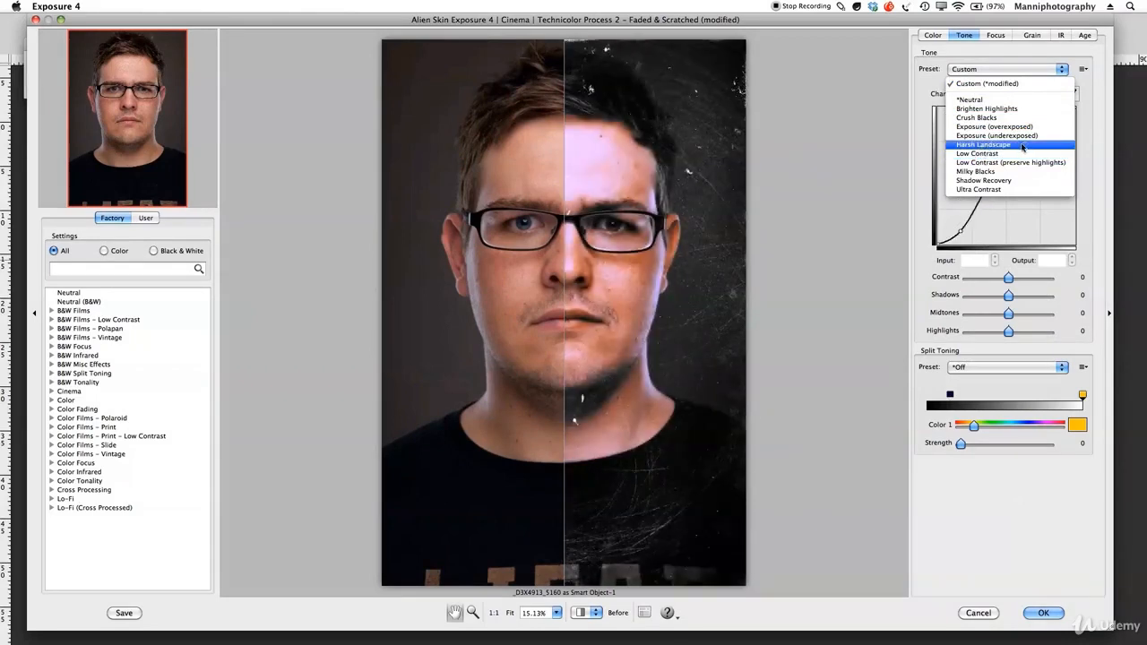
left_click(1022, 146)
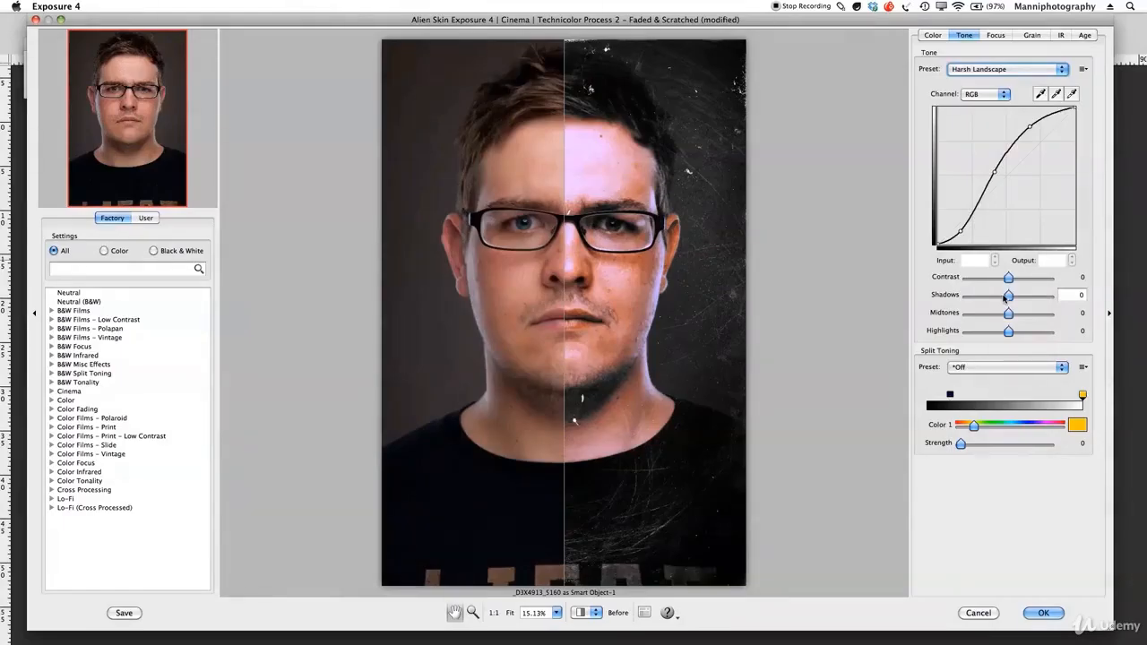
left_click_drag(1008, 278, 1002, 281)
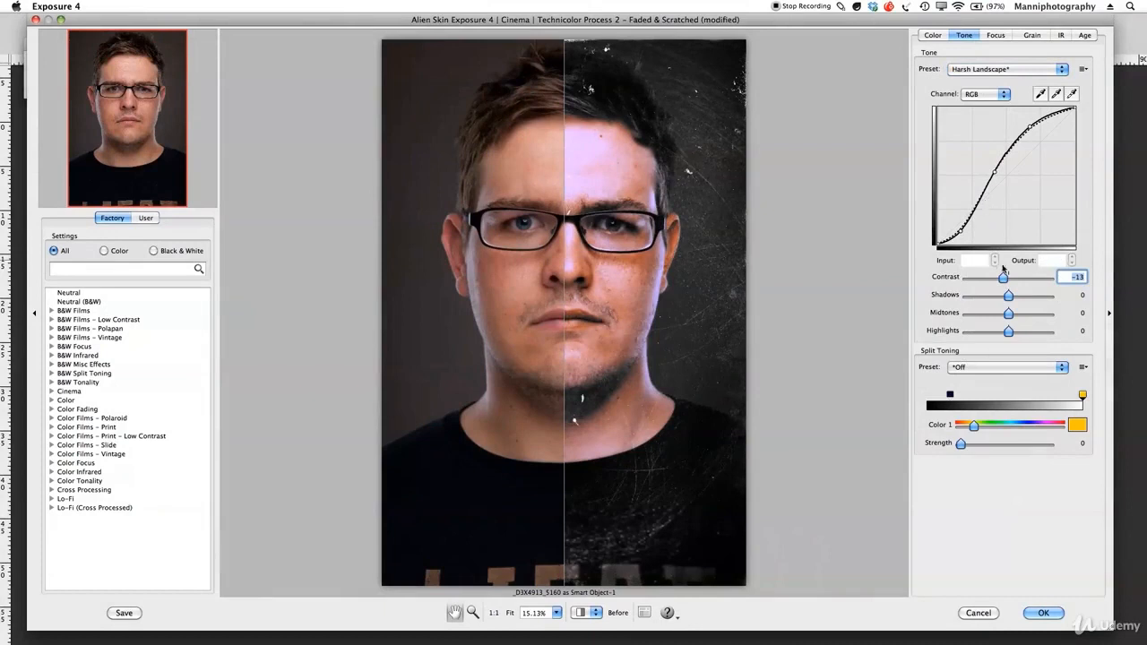
left_click_drag(1003, 277, 1002, 280)
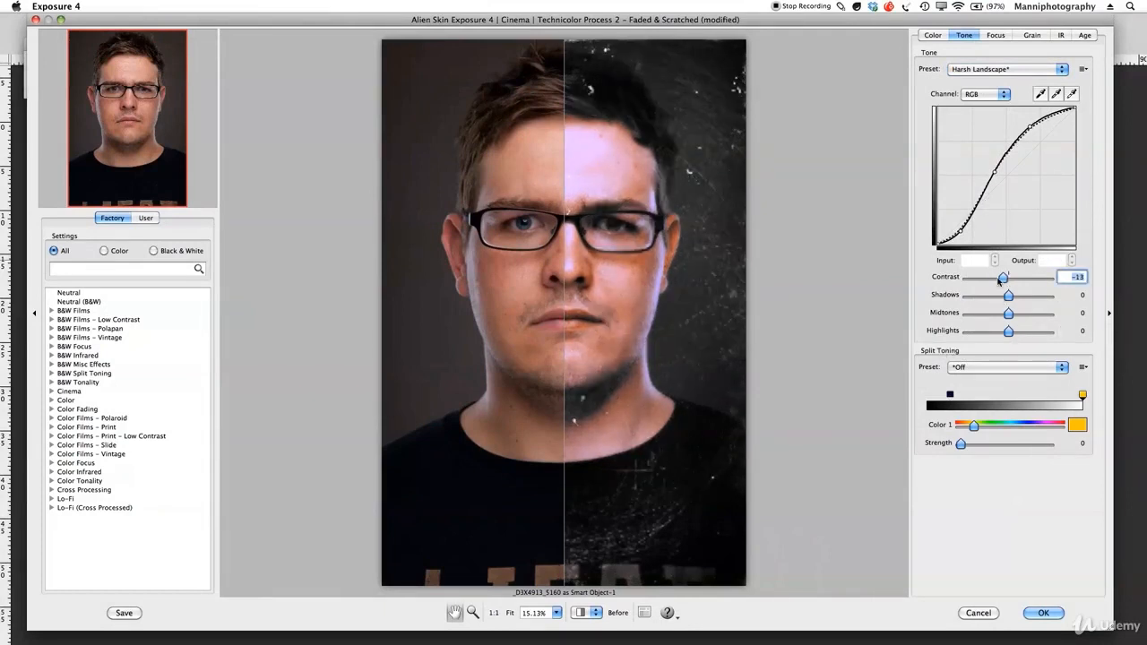
left_click(975, 367)
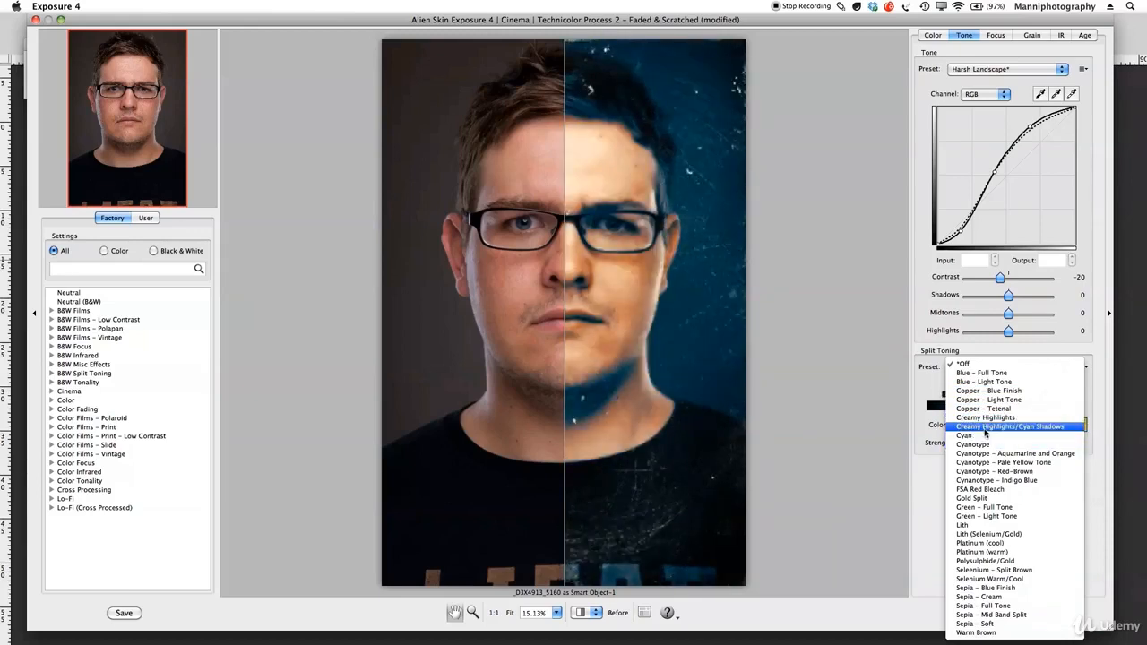
left_click(1007, 429)
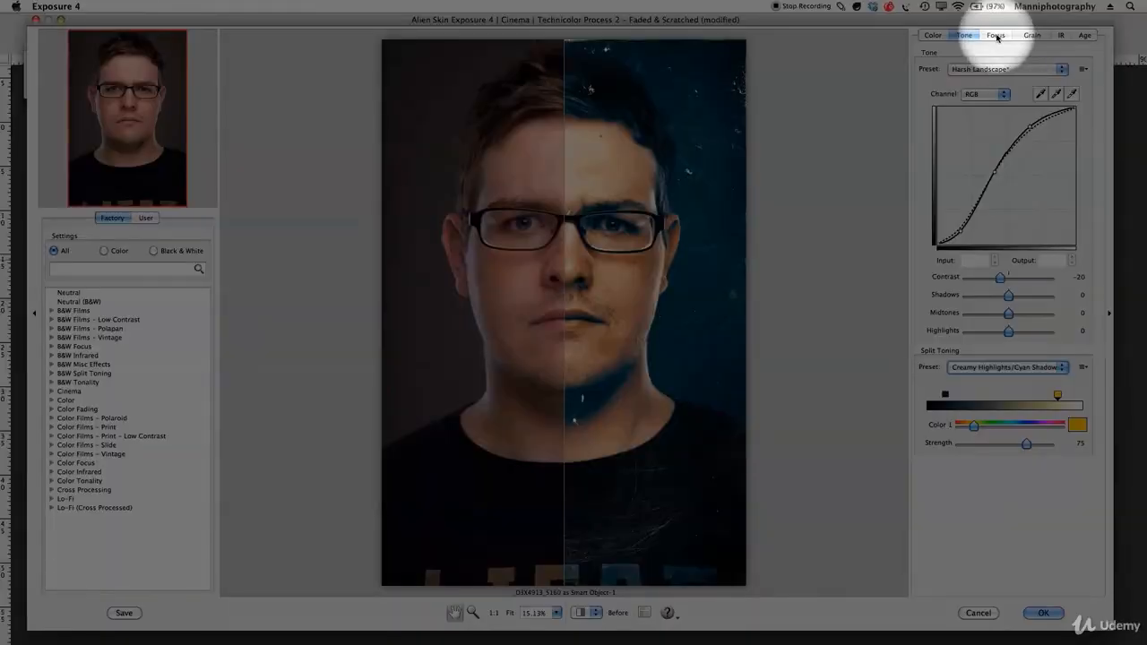
- Preview the sharpening presets in the focus settings and leave the focus preset Off
left_click(995, 36)
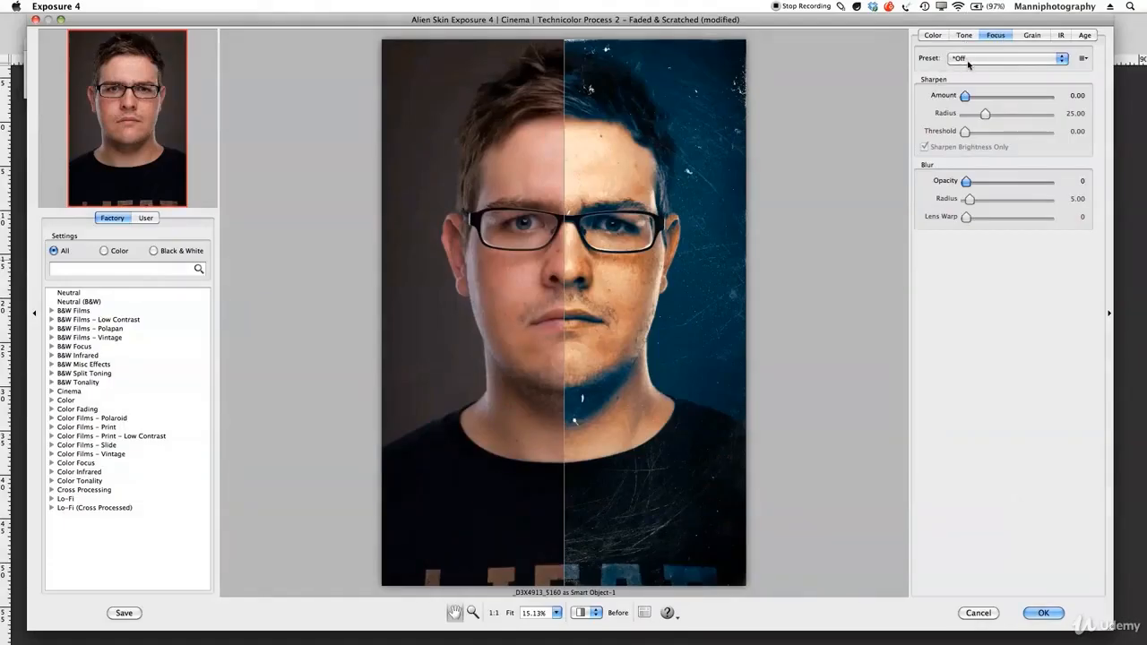
left_click(968, 62)
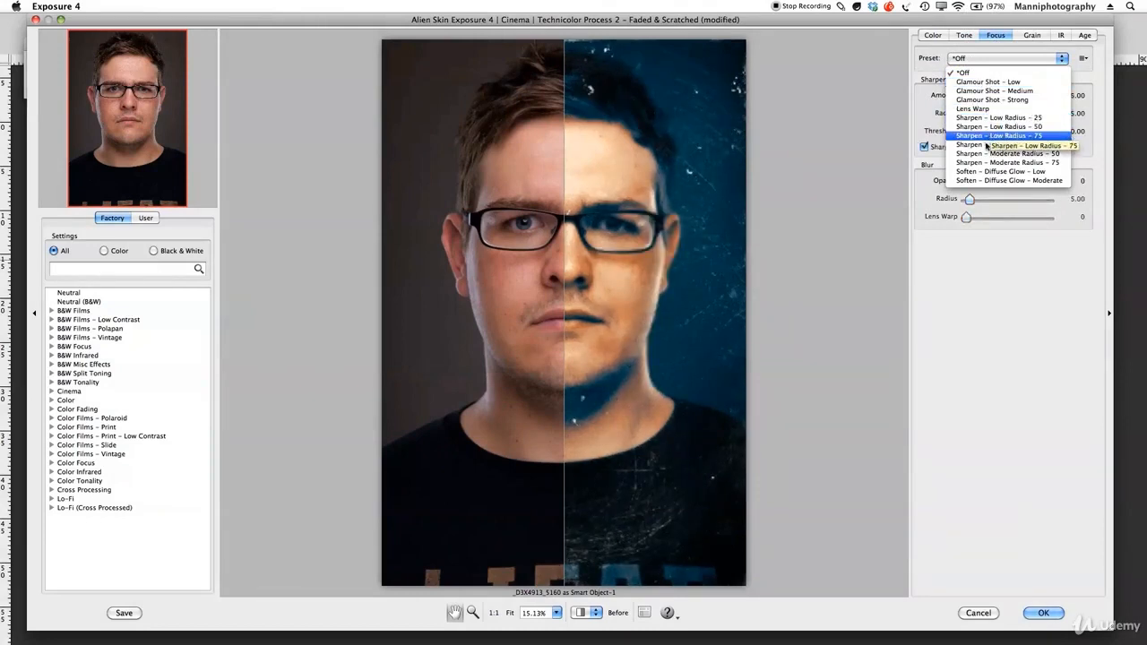
left_click(988, 72)
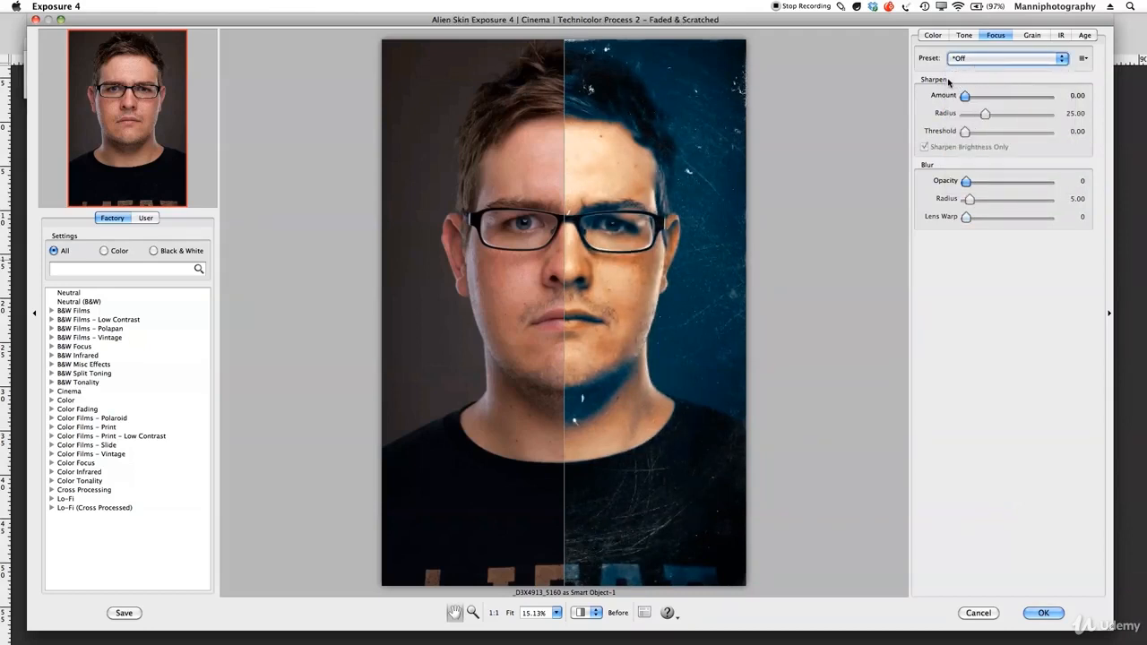
- Sharpen the portrait with Amount 16.80 and Radius 12.09, try Blur Opacity at 65, and set it back to 0
left_click_drag(965, 95, 975, 115)
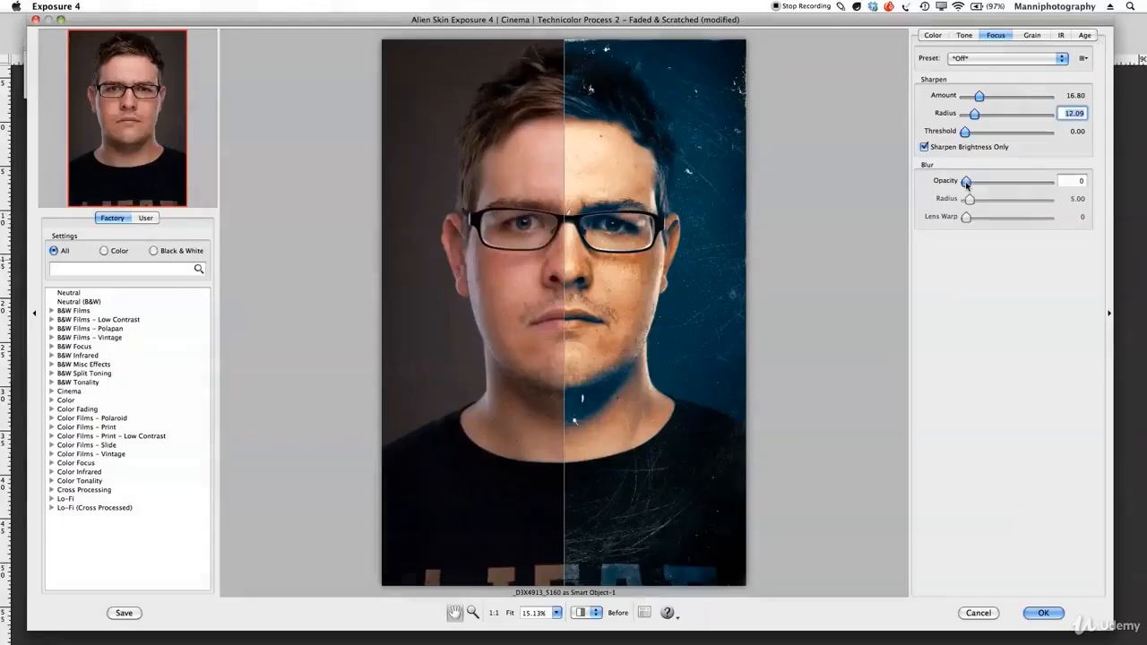
left_click_drag(965, 184, 1020, 182)
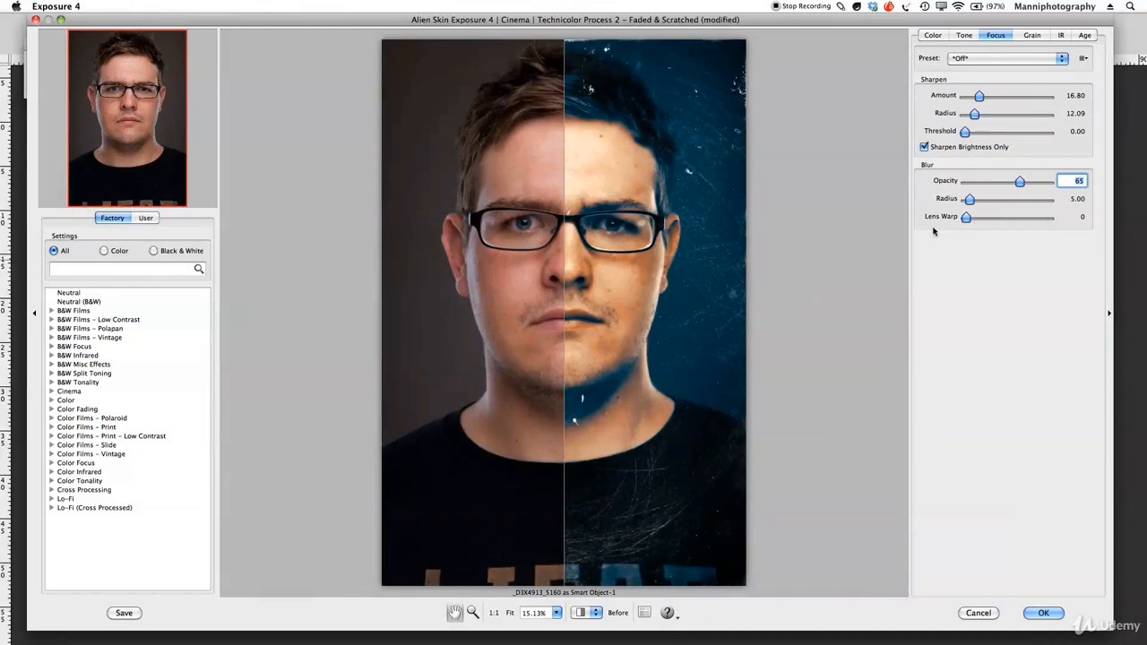
type("0")
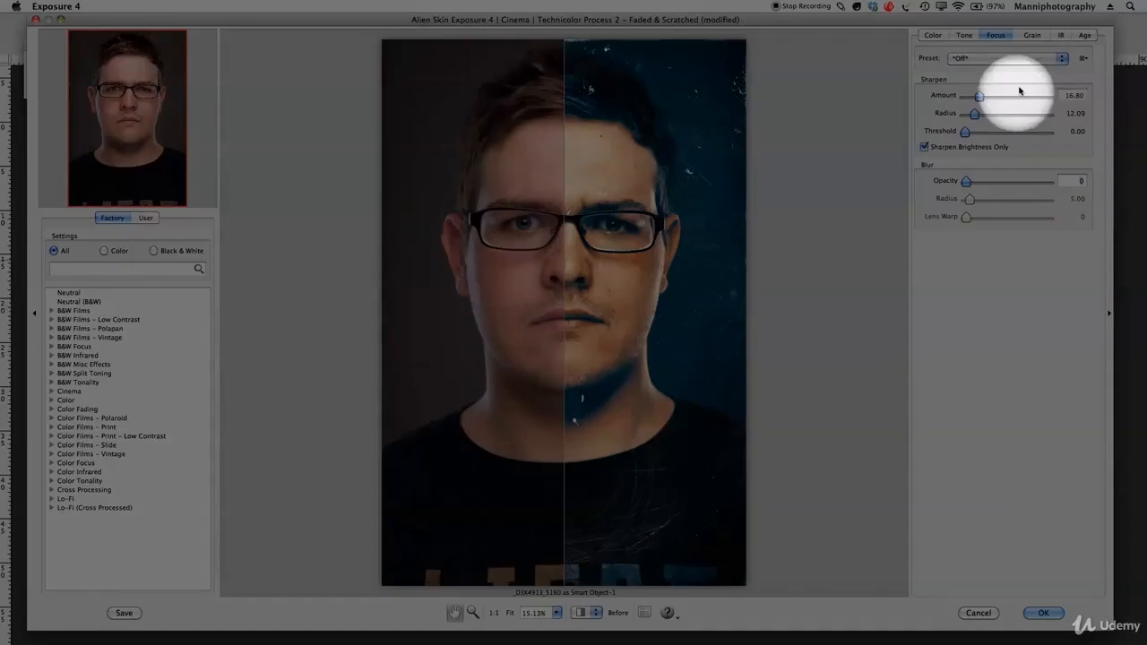
- Reduce the overall grain strength and add an infrared halation effect, trying Halation Opacity at 51 and settling on a lower value
left_click(1031, 36)
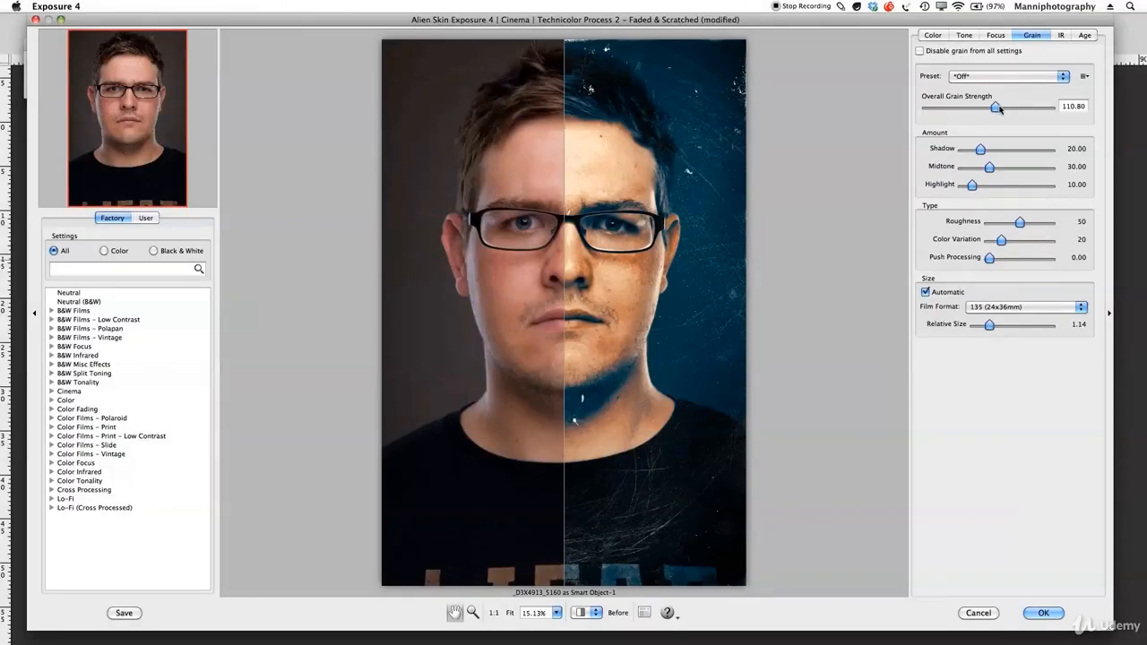
left_click_drag(995, 109, 967, 113)
left_click(1061, 36)
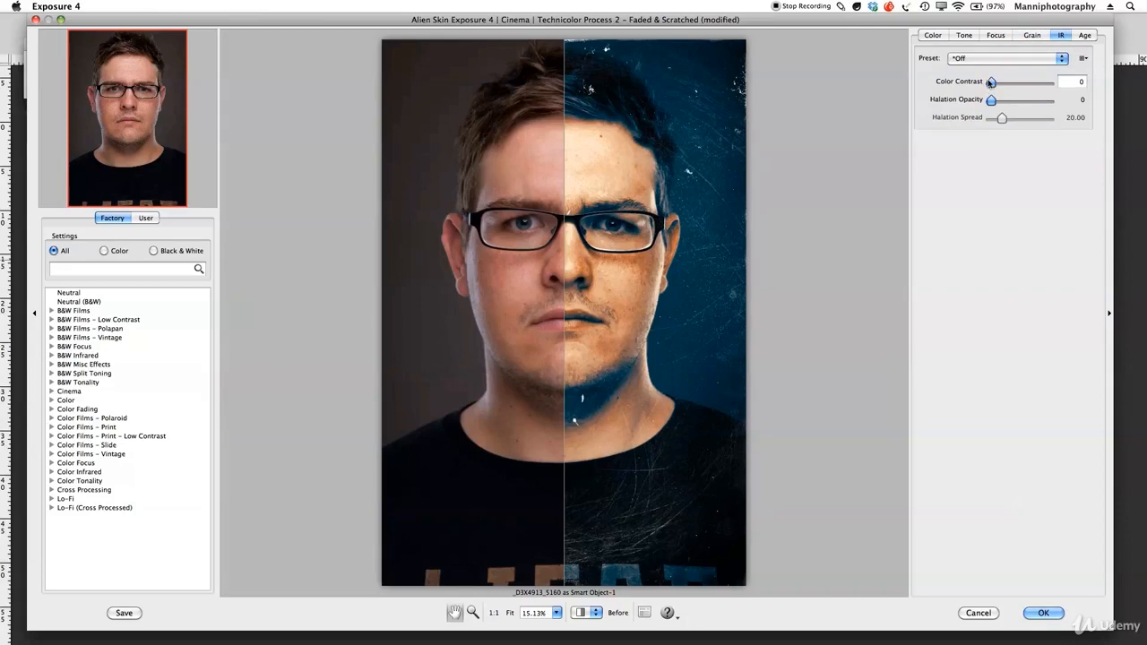
left_click_drag(990, 101, 1021, 101)
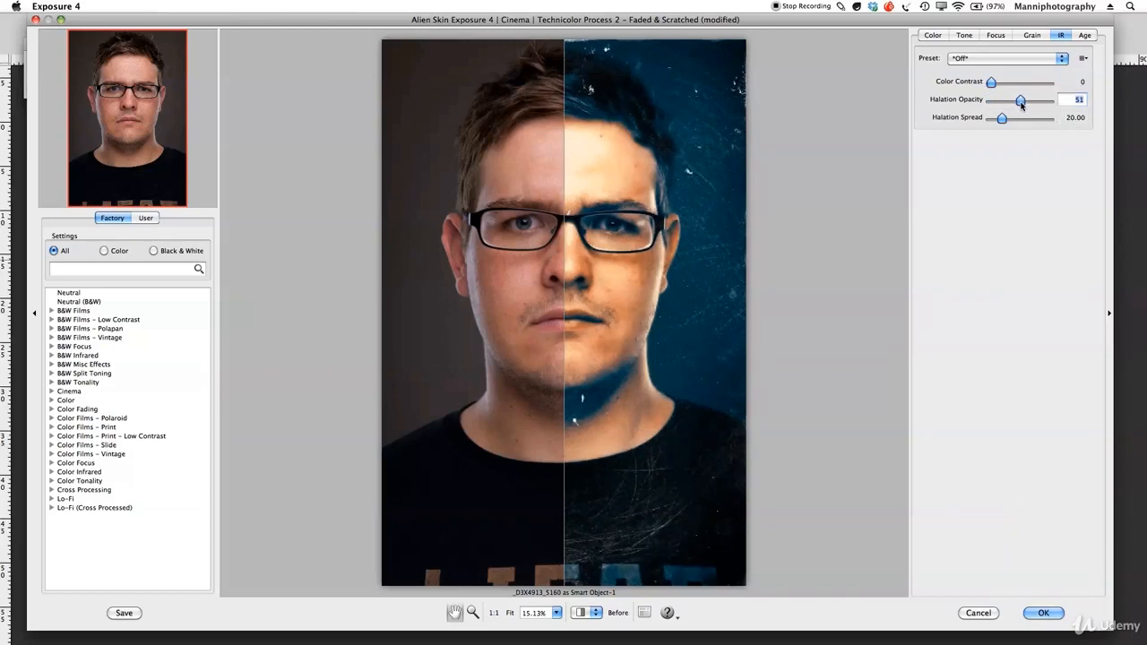
left_click_drag(1022, 102, 1009, 101)
- Apply the "Distortion - Large Lumps" vignette preset and set its Amount to 30
left_click(1085, 36)
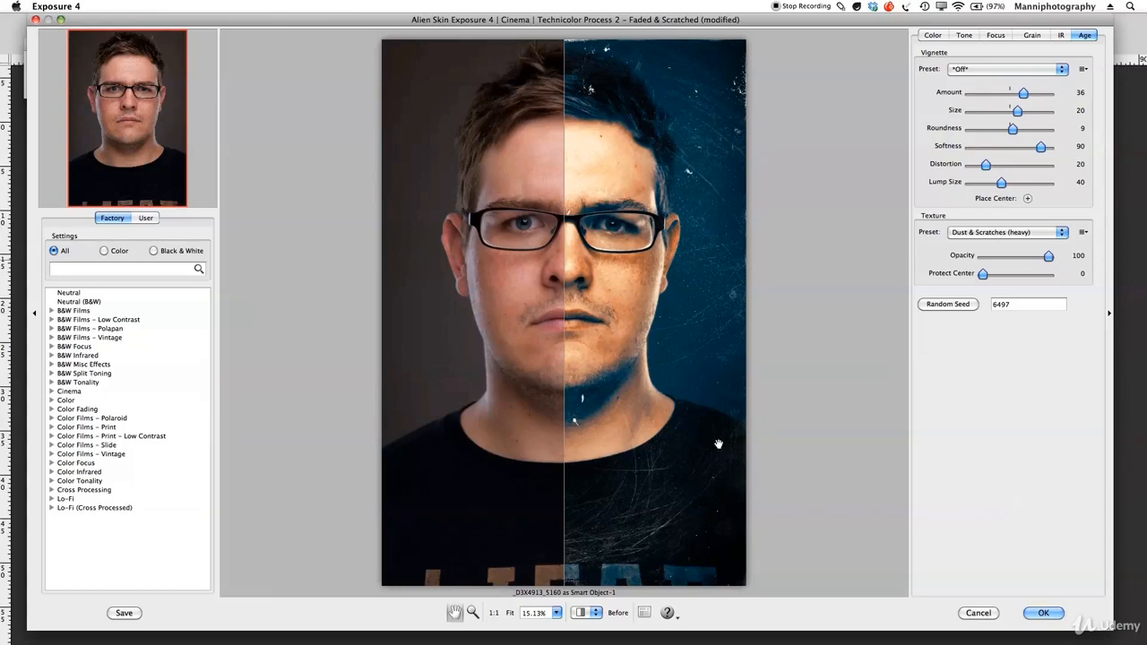
left_click(968, 69)
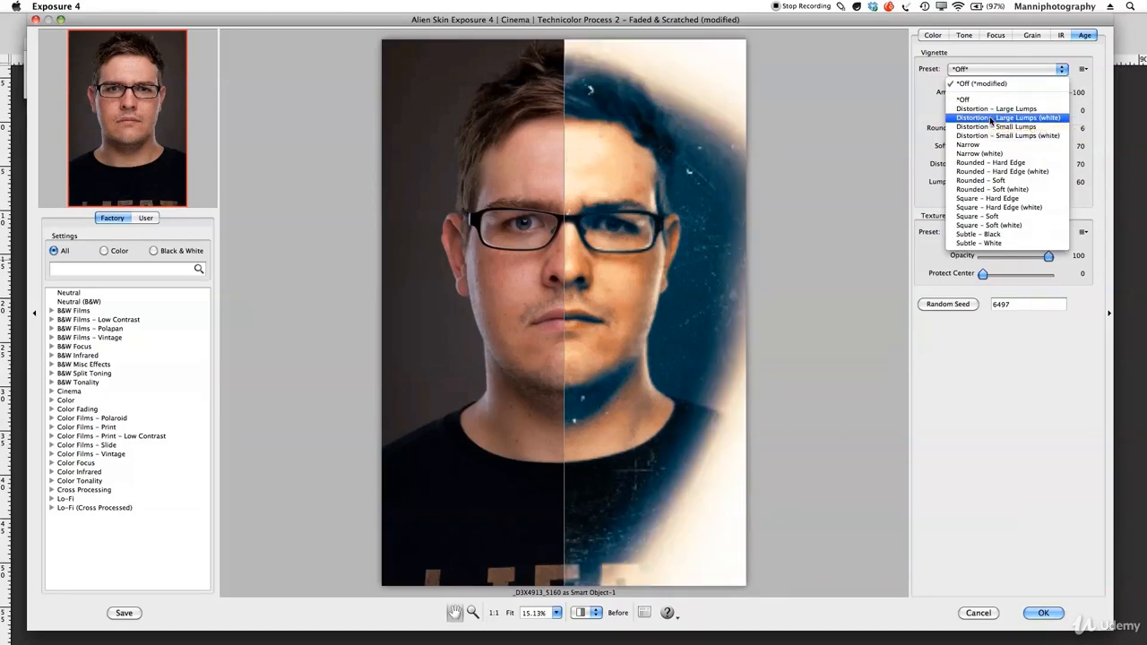
left_click(986, 109)
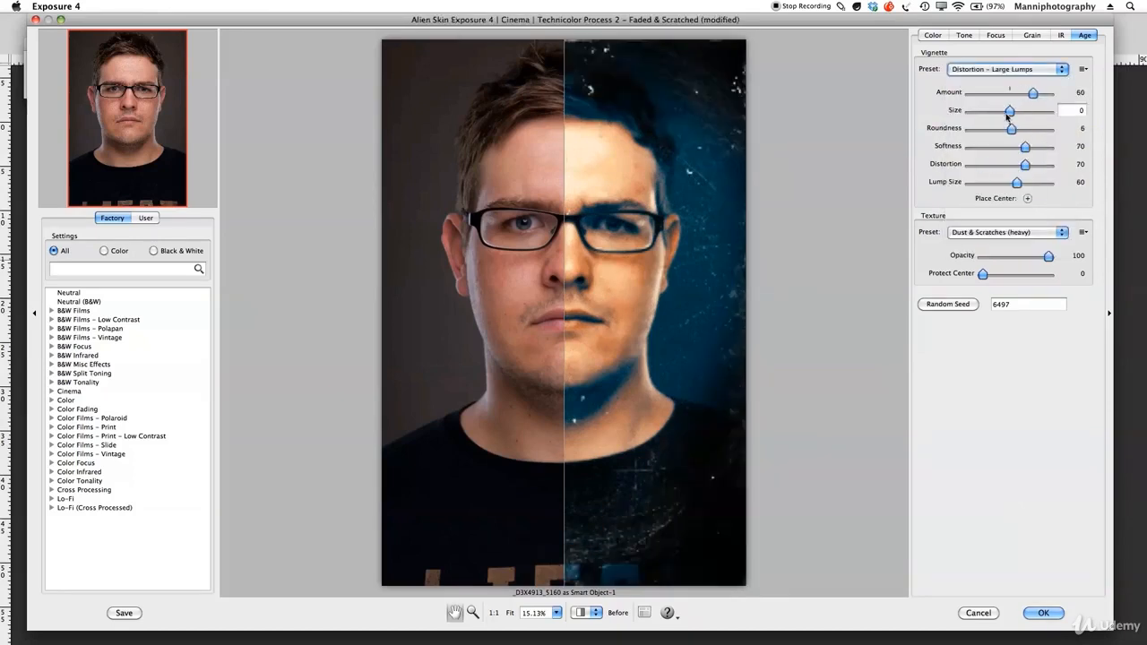
mouse_move(1032, 93)
left_mouse_down()
mouse_move(997, 99)
mouse_move(1023, 100)
left_mouse_up()
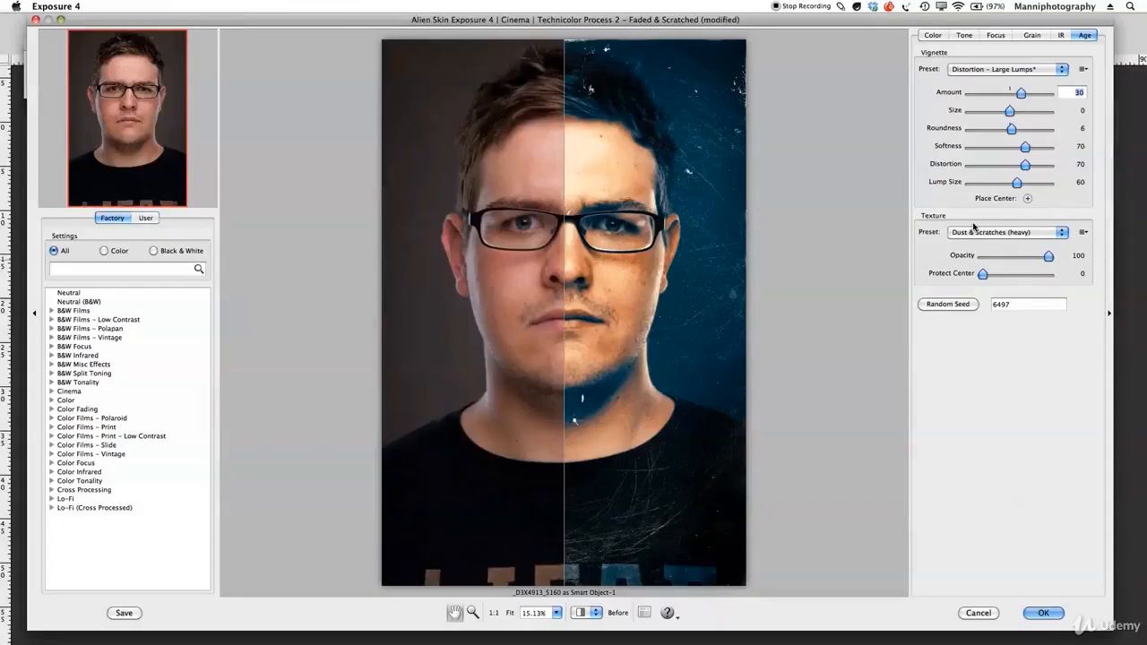
- Browse the texture presets, keep "Dust & Scratches (heavy)", and try the Protect Center setting, leaving it at 0
left_click(976, 233)
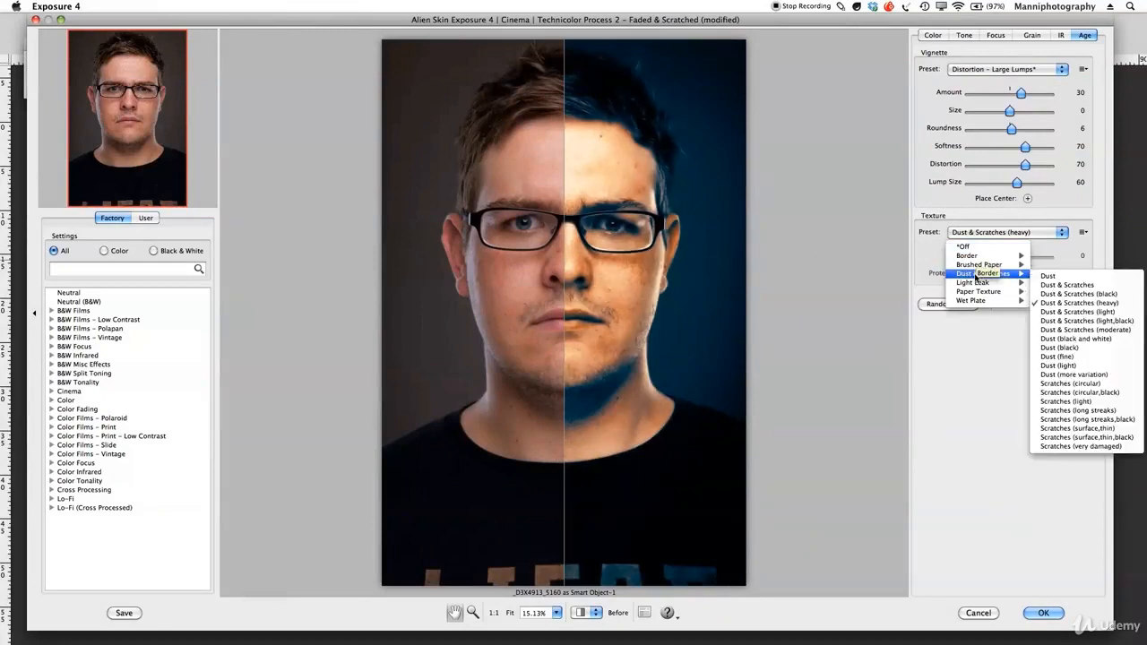
left_click(974, 314)
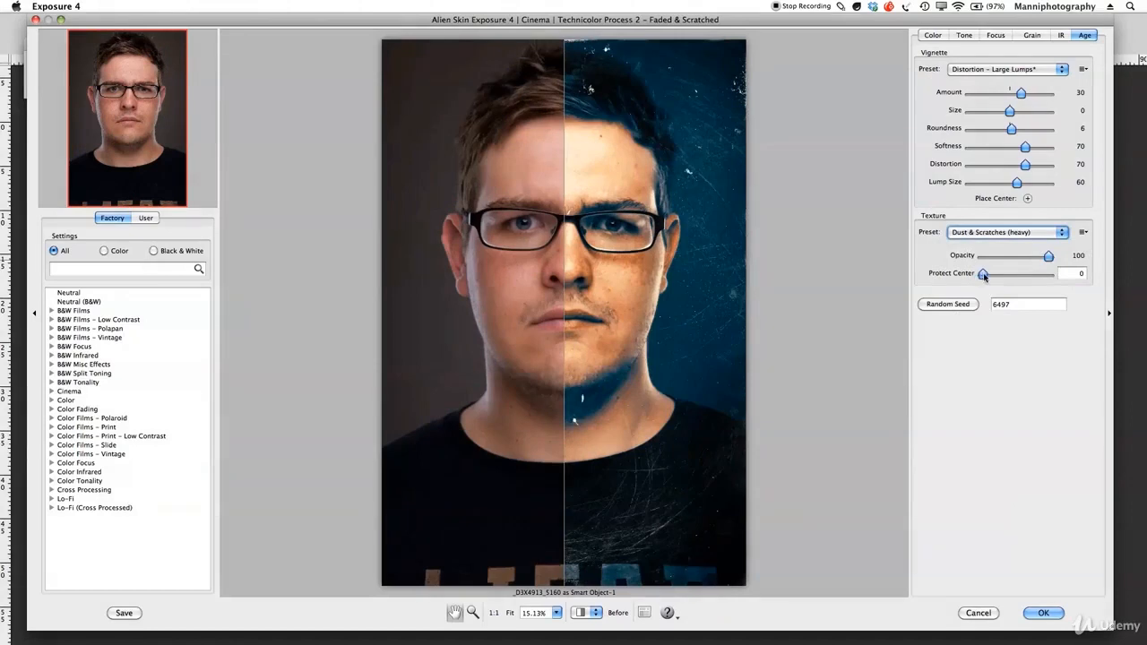
mouse_move(983, 274)
left_mouse_down()
mouse_move(1009, 275)
mouse_move(983, 275)
left_mouse_up()
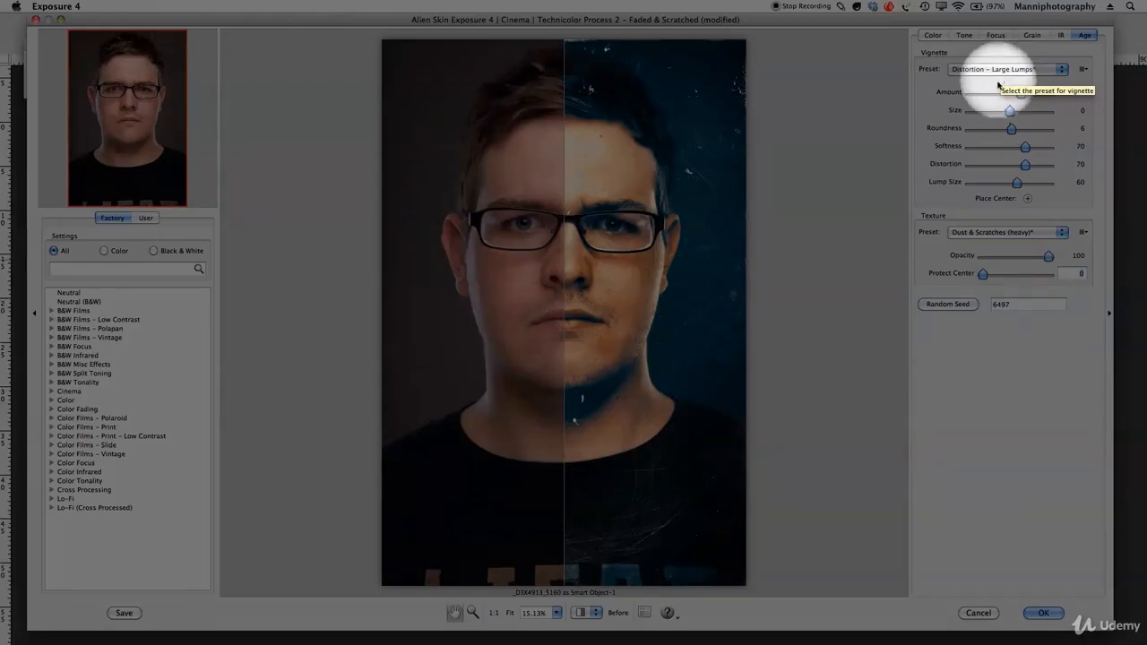
- Save the settings as user preset "Technicolor Process 2 - Faded & Scratched" in a new Cinema category and apply the effect to the photo
left_click(948, 35)
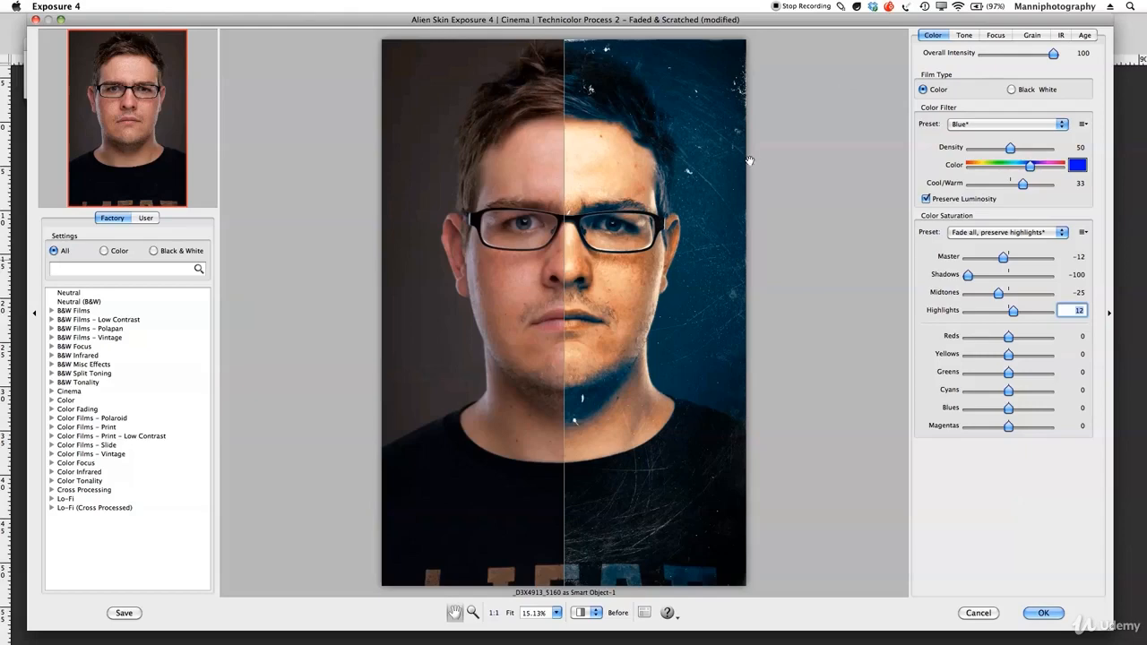
left_click(163, 499)
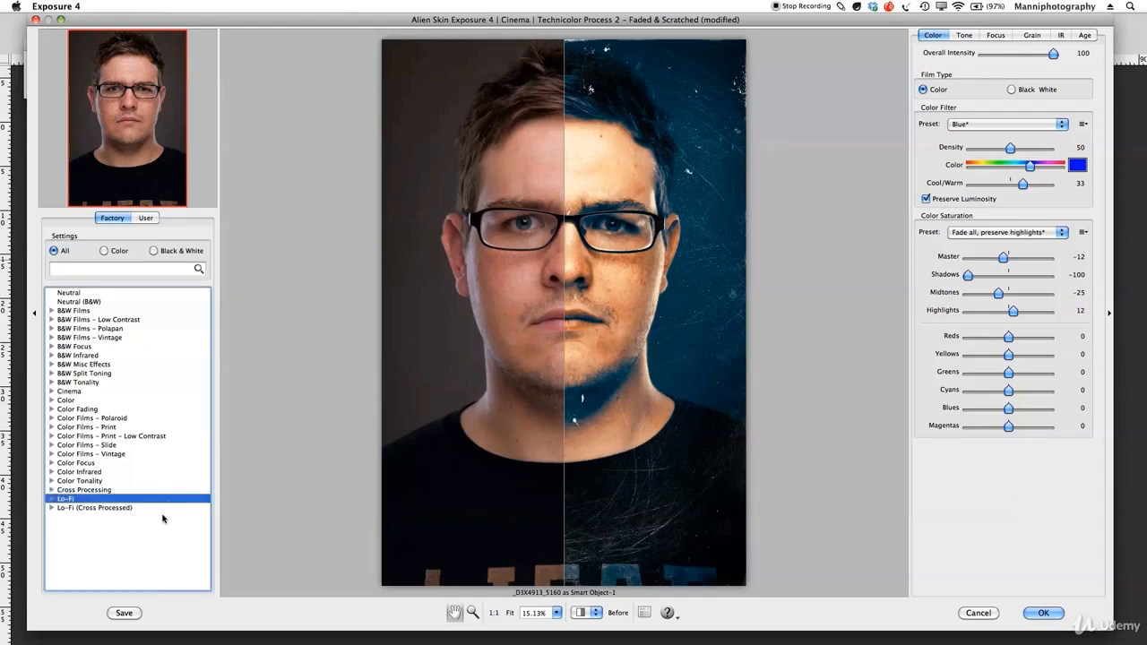
left_click(124, 613)
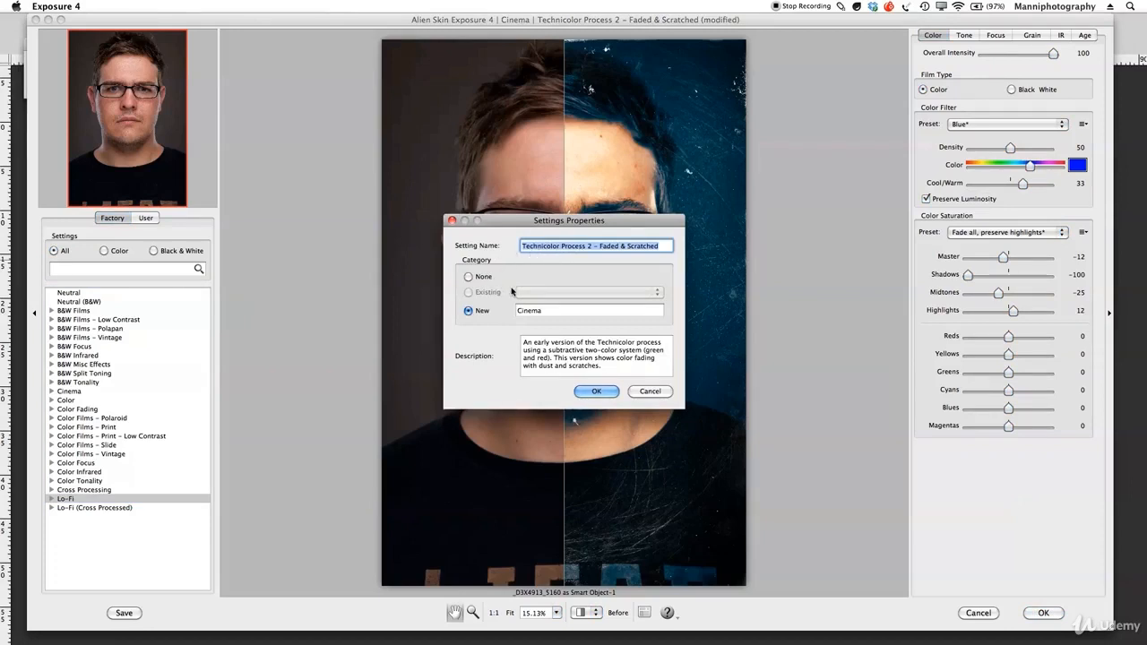
left_click(593, 392)
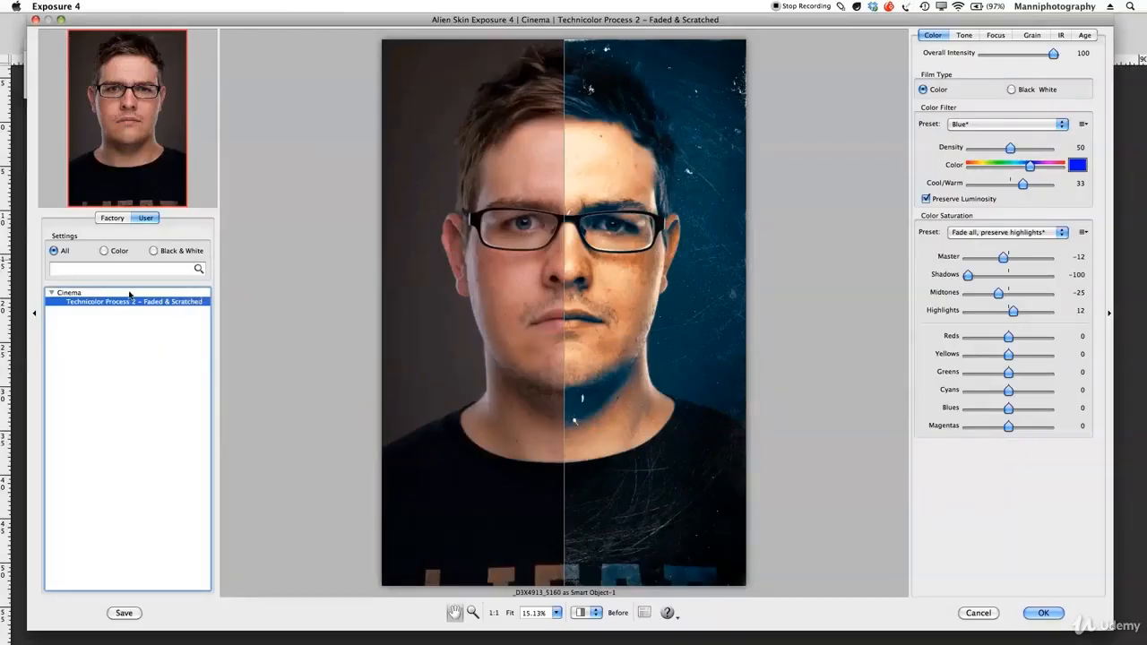
mouse_move(121, 303)
left_click(1043, 613)
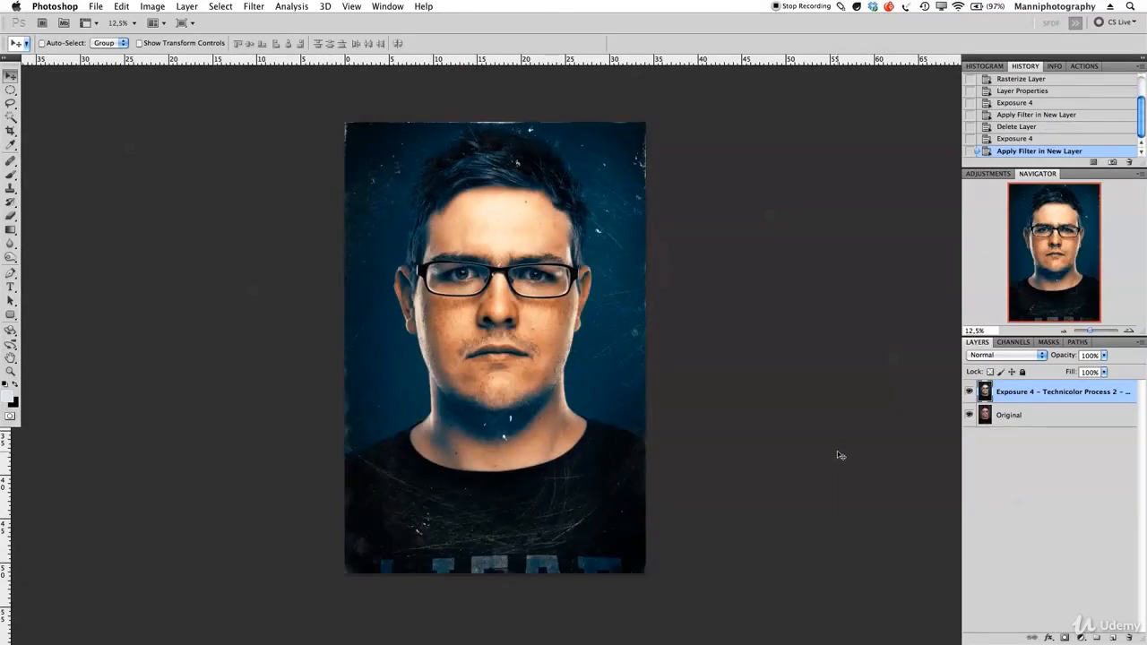
- Compare the portrait with and without the Exposure 4 layer by toggling its visibility, and try out its layer opacity
left_click(970, 392)
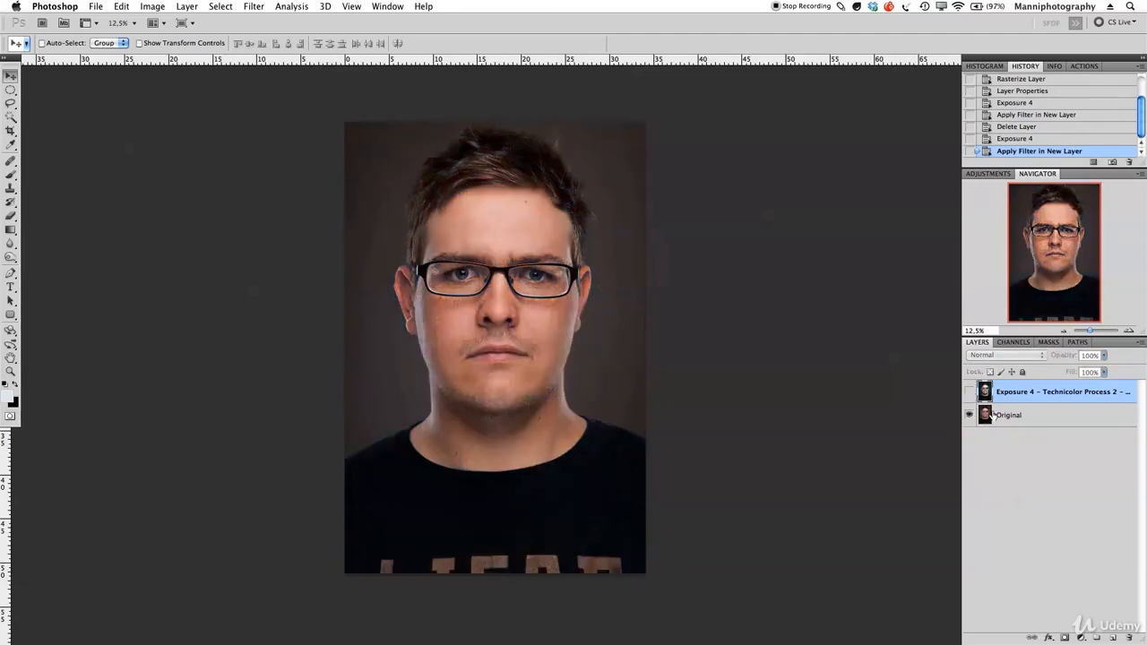
left_click(969, 393)
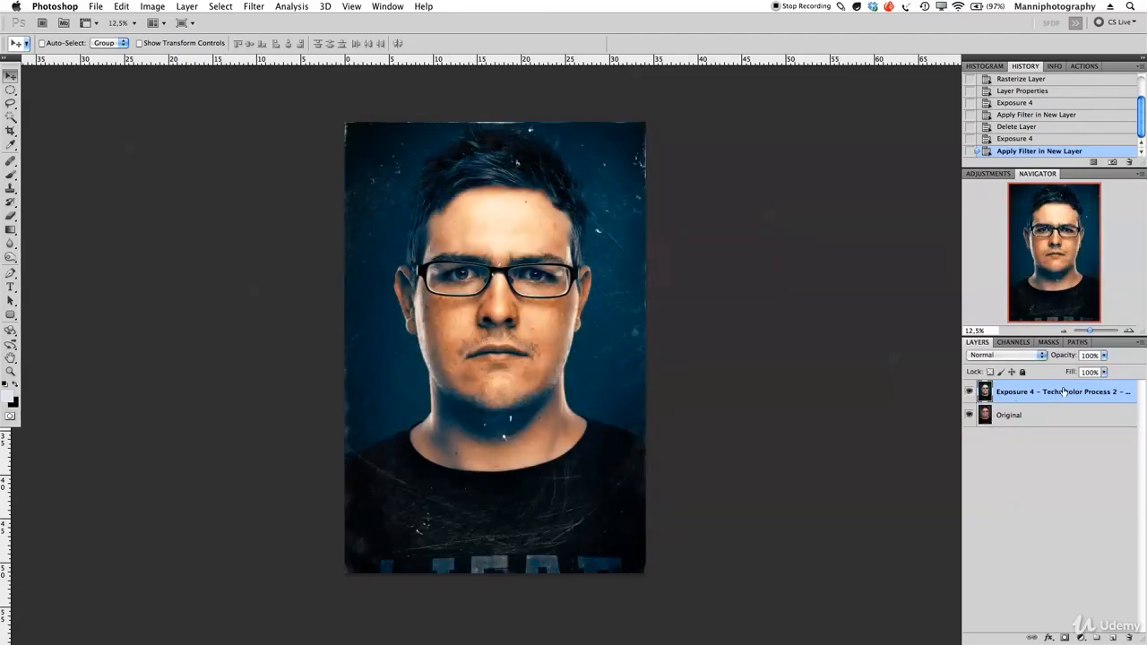
left_click(970, 392)
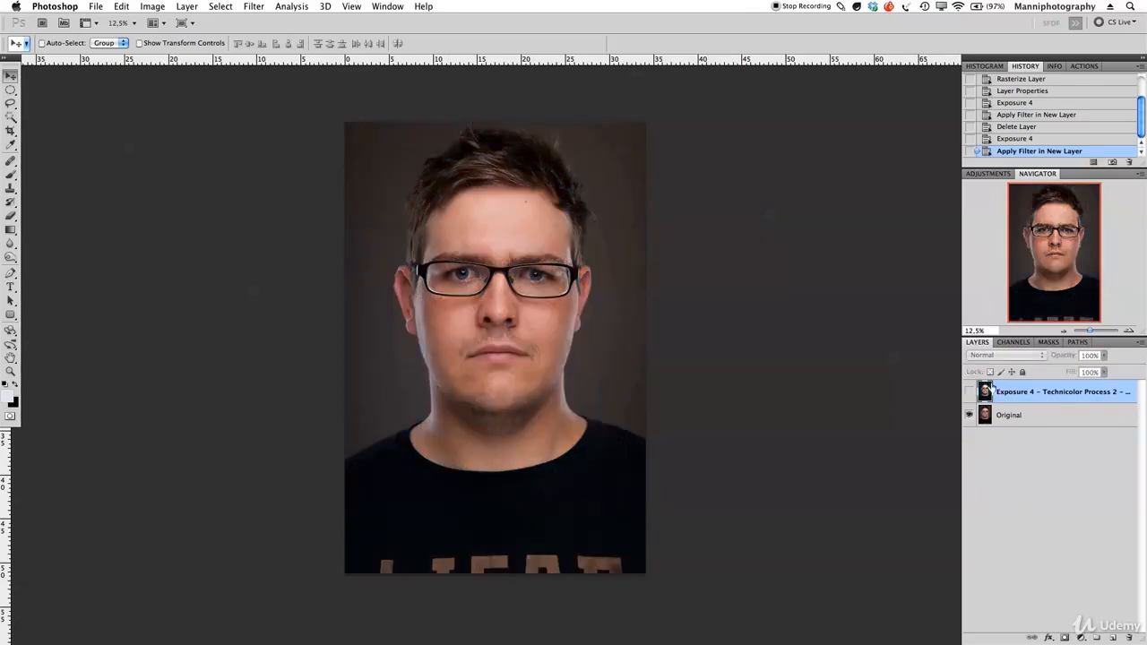
left_click(970, 394)
left_click_drag(1067, 361, 1088, 356)
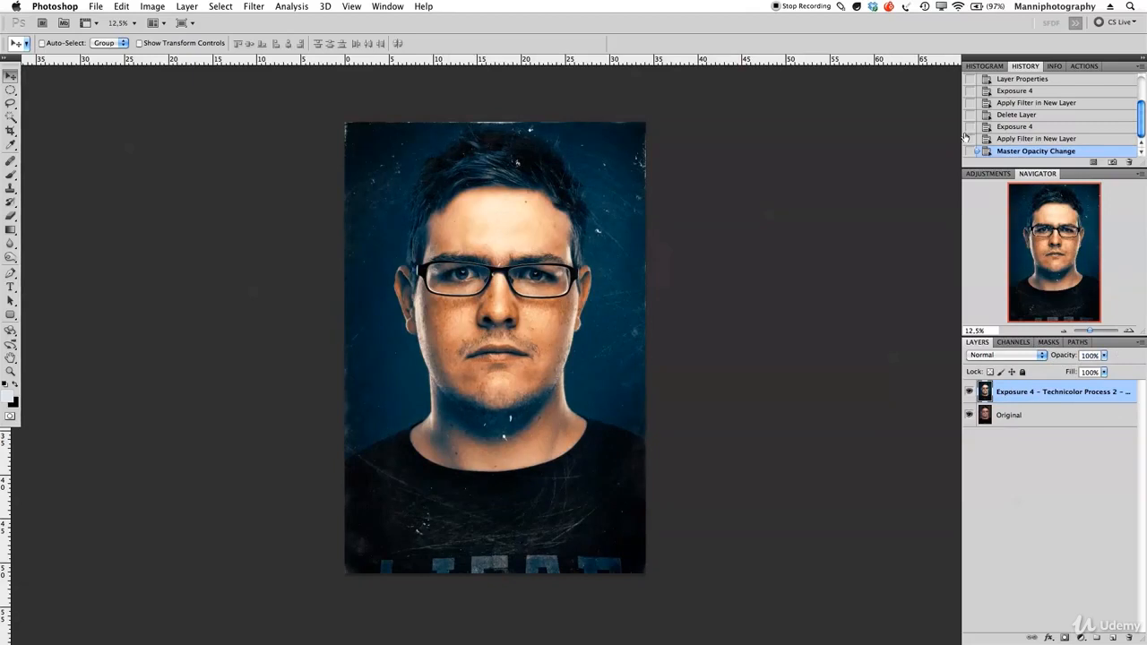